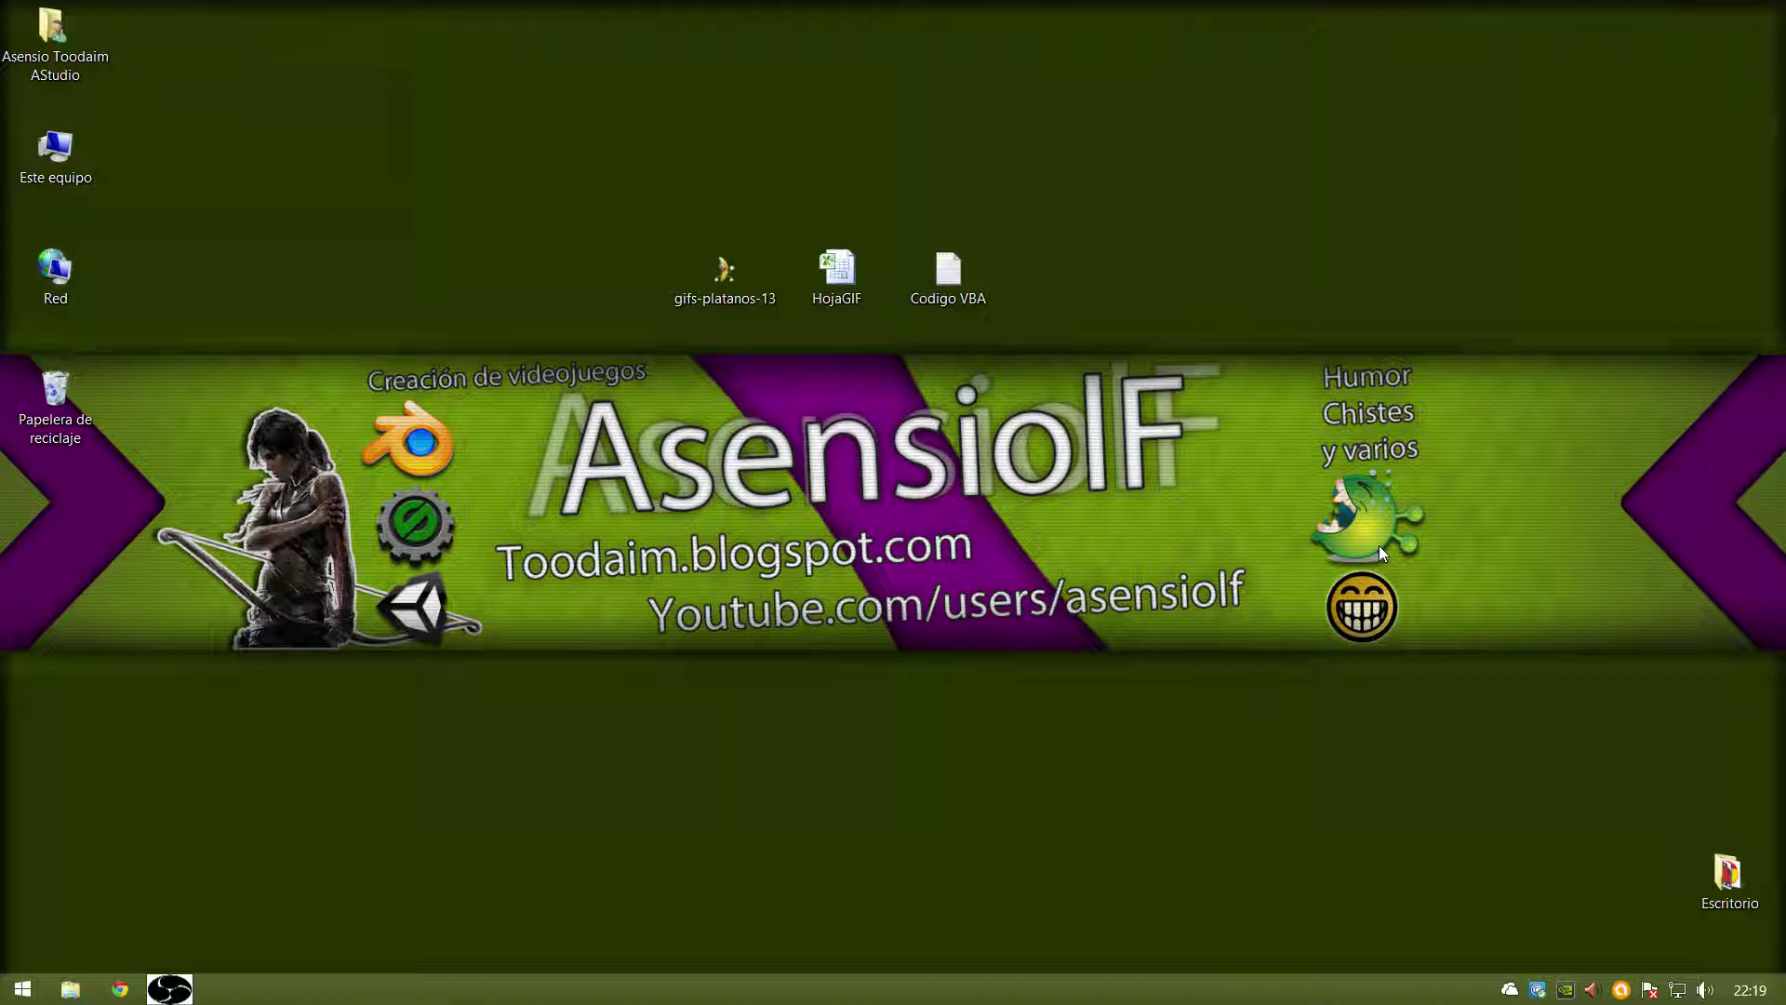
Open the HojaGIF workbook from its desktop icon to show the Datos Asensio sheet
{"action": "double_click", "coordinate": [838, 271]}
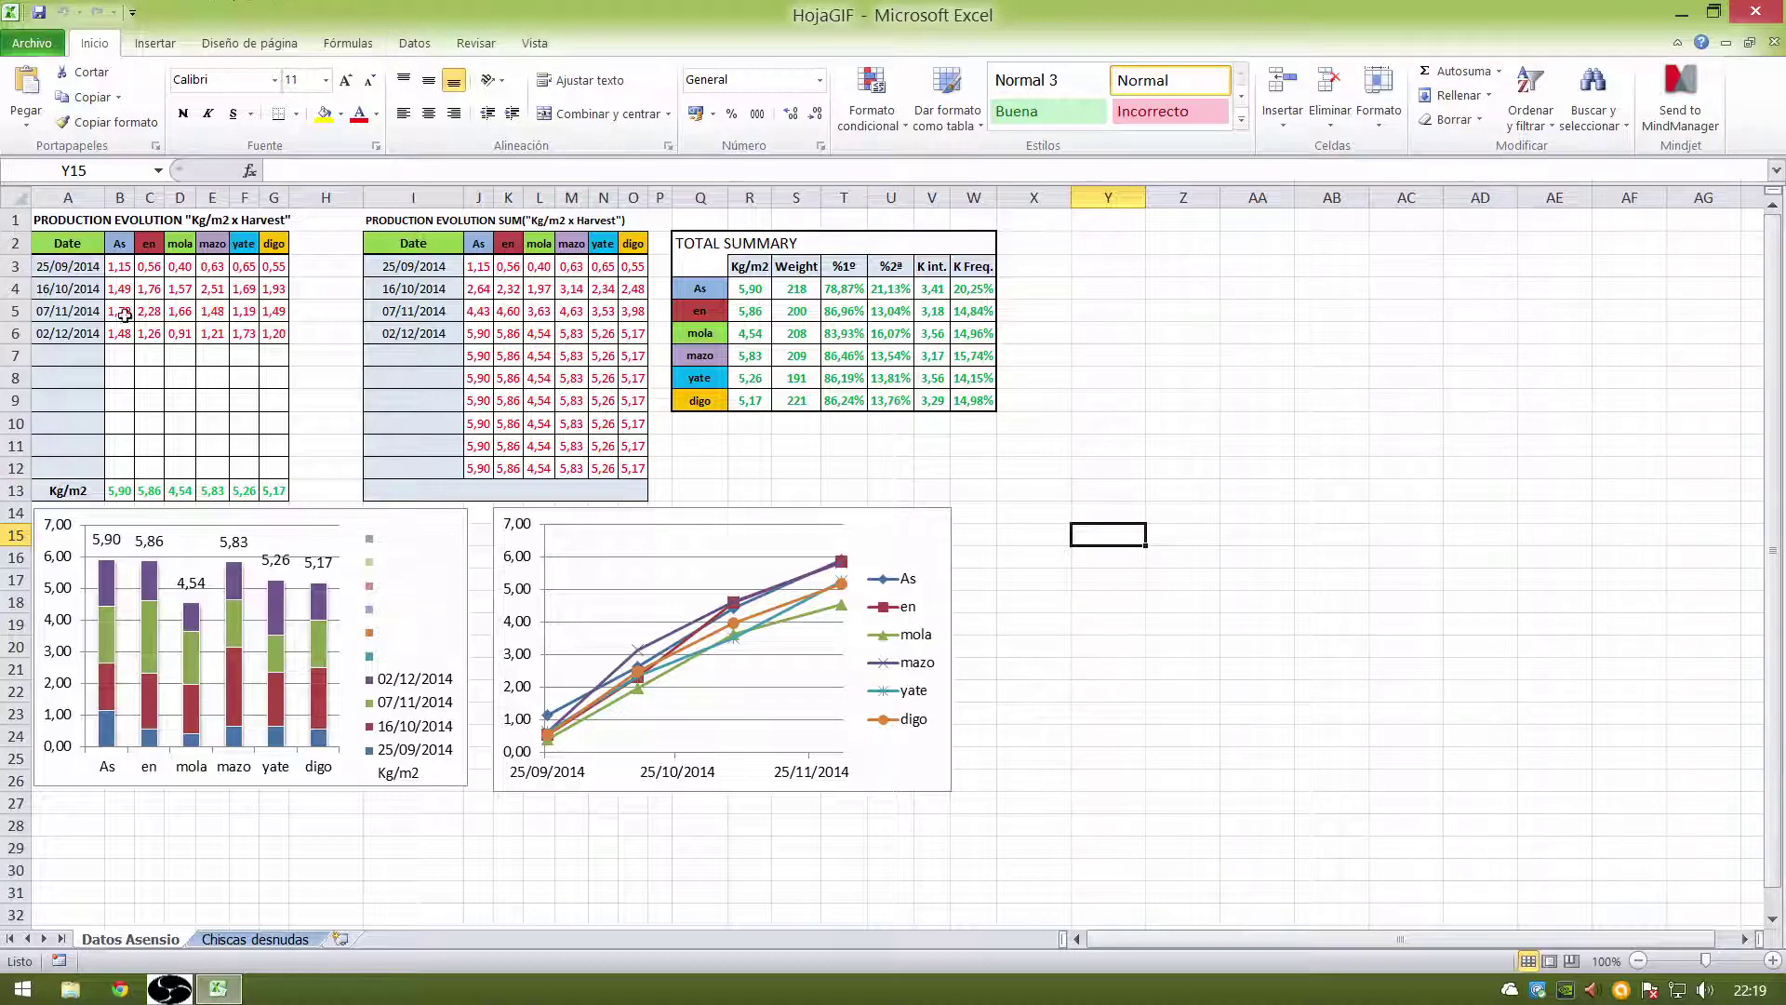
Enable the Programador tab under Opciones > Personalizar cinta de opciones and switch to it
{"action": "left_click", "coordinate": [54, 45]}
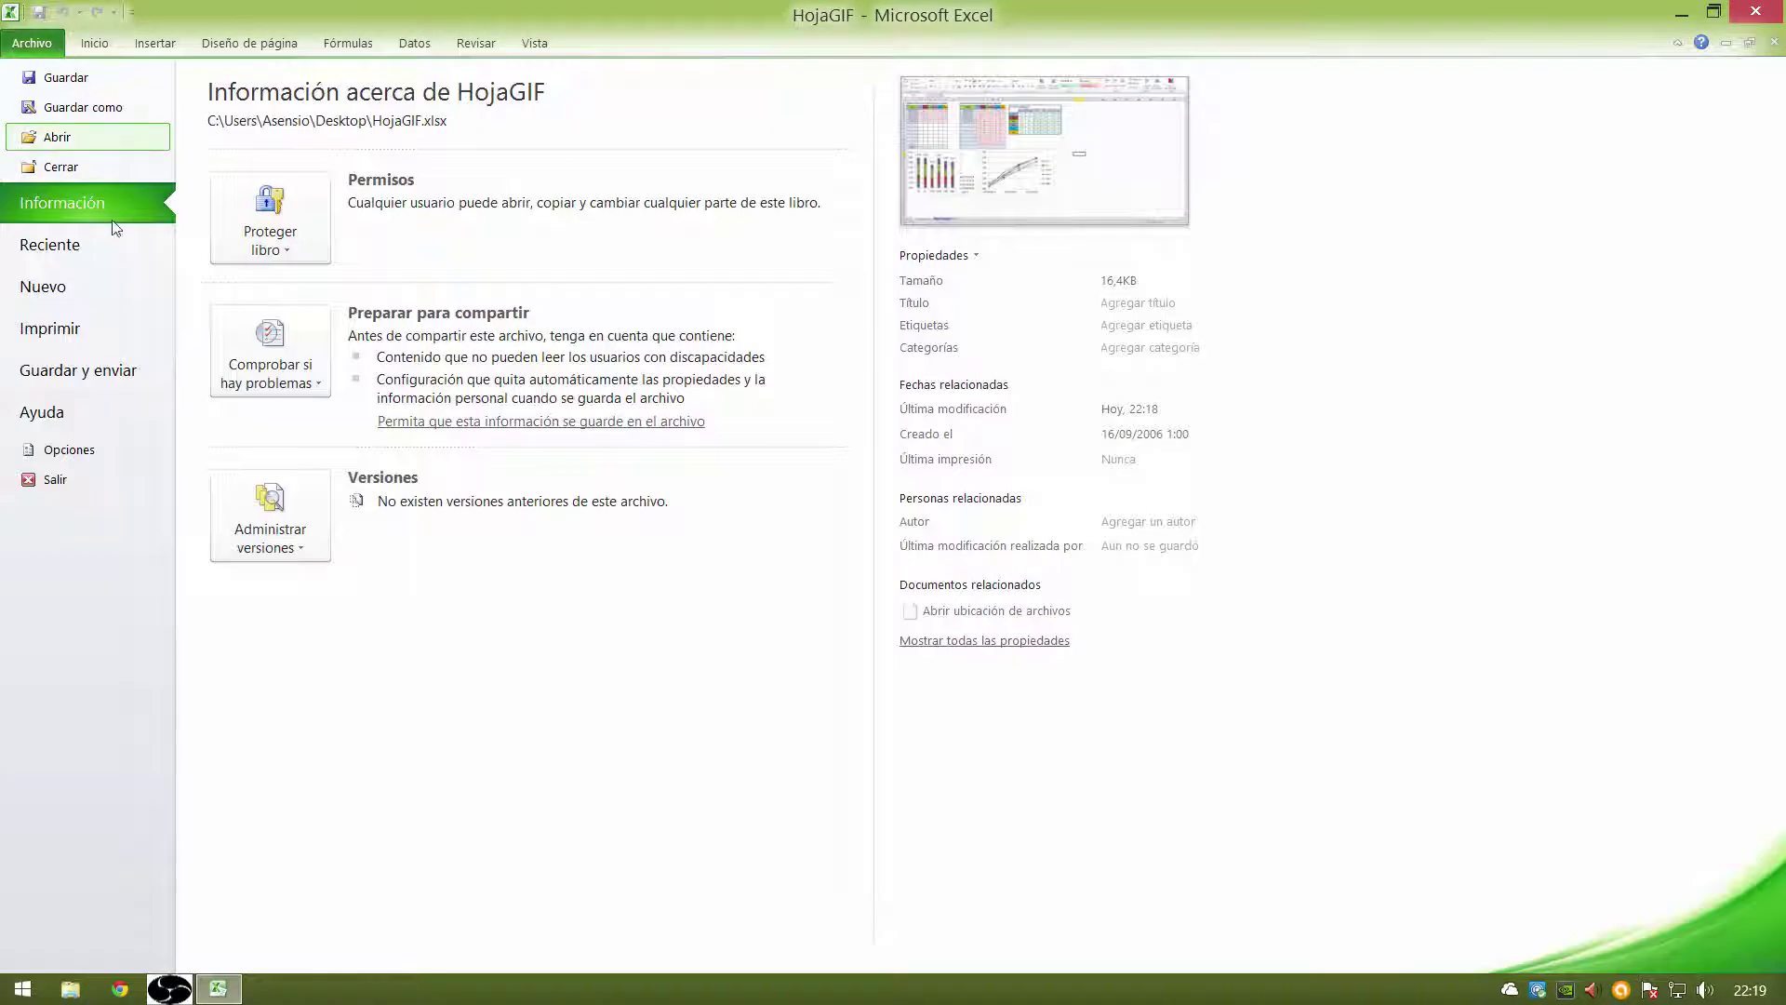
{"action": "left_click", "coordinate": [85, 449]}
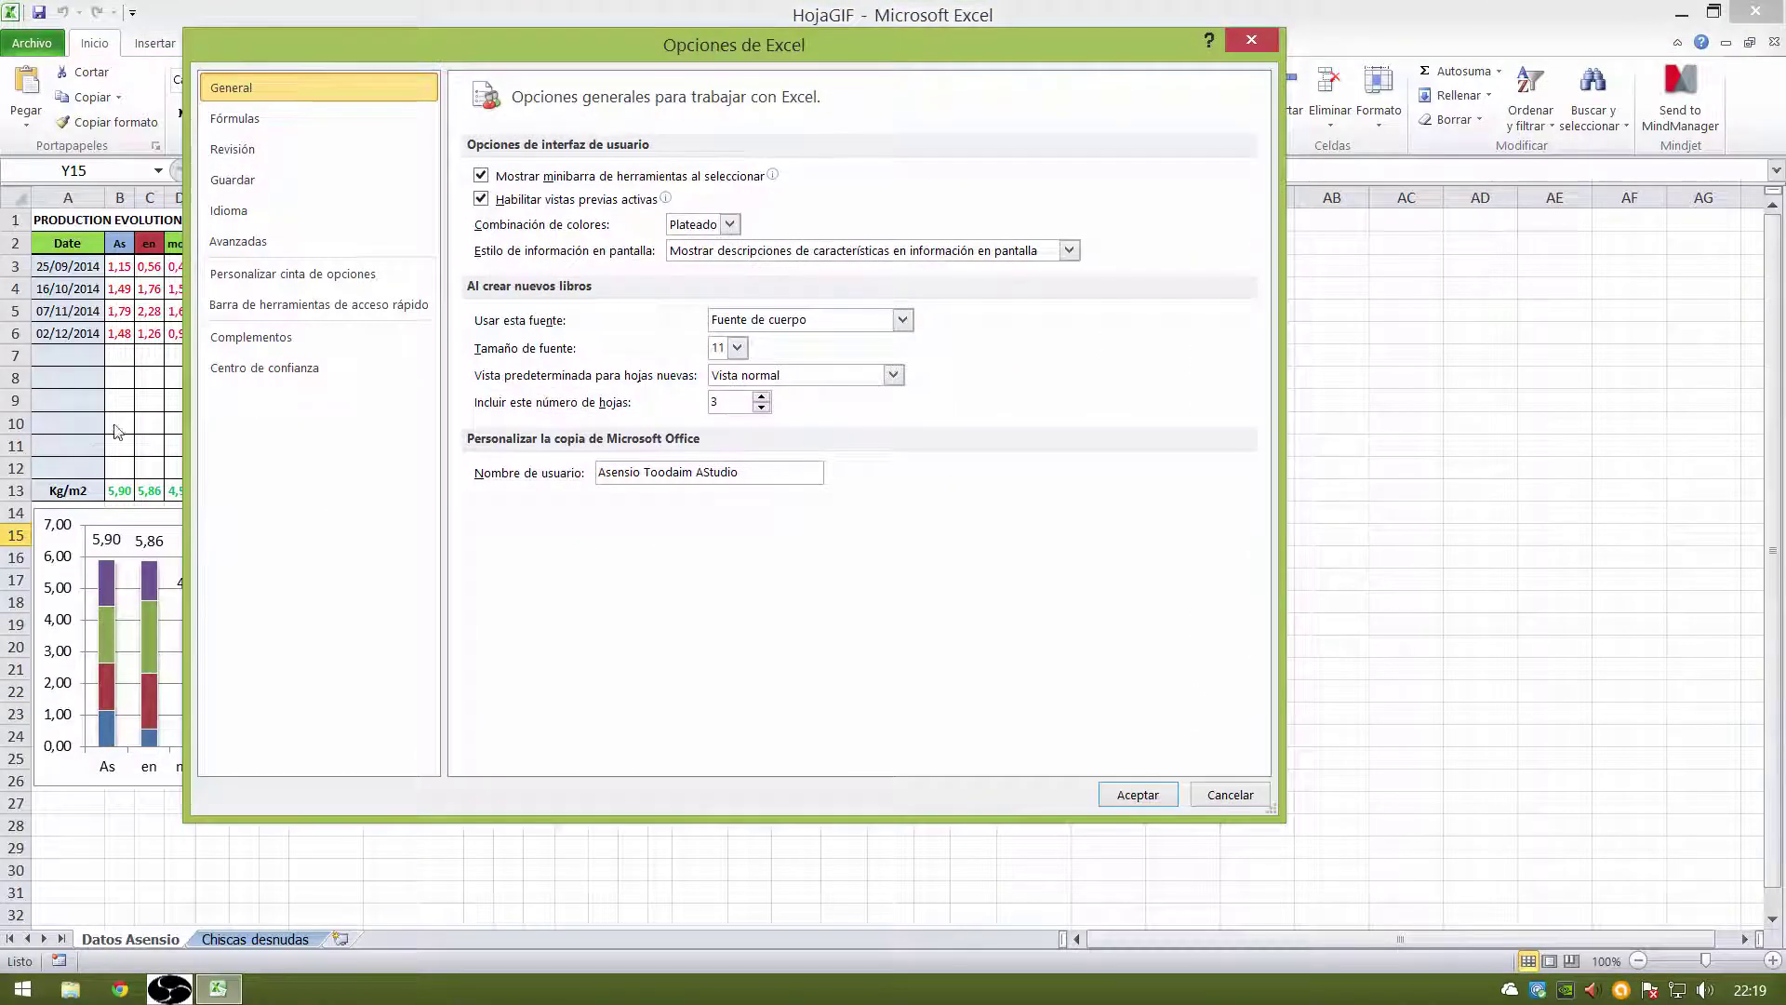
{"action": "left_click", "coordinate": [370, 274]}
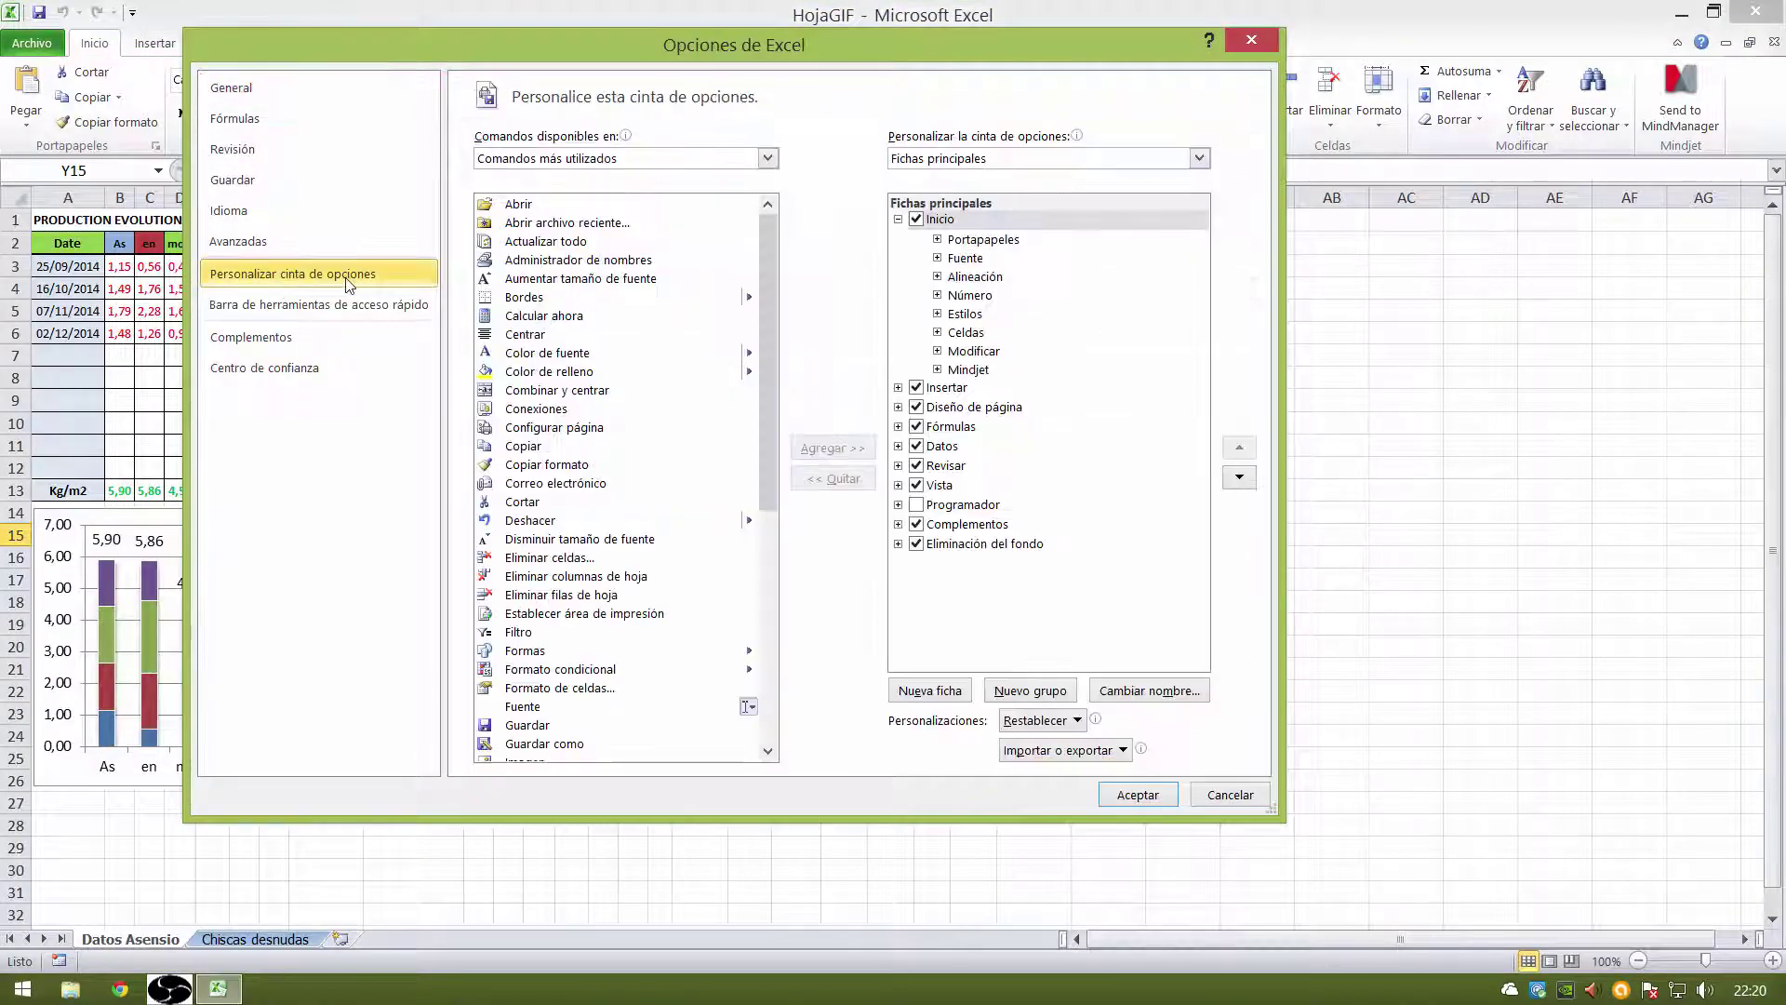
{"action": "left_click", "coordinate": [916, 505]}
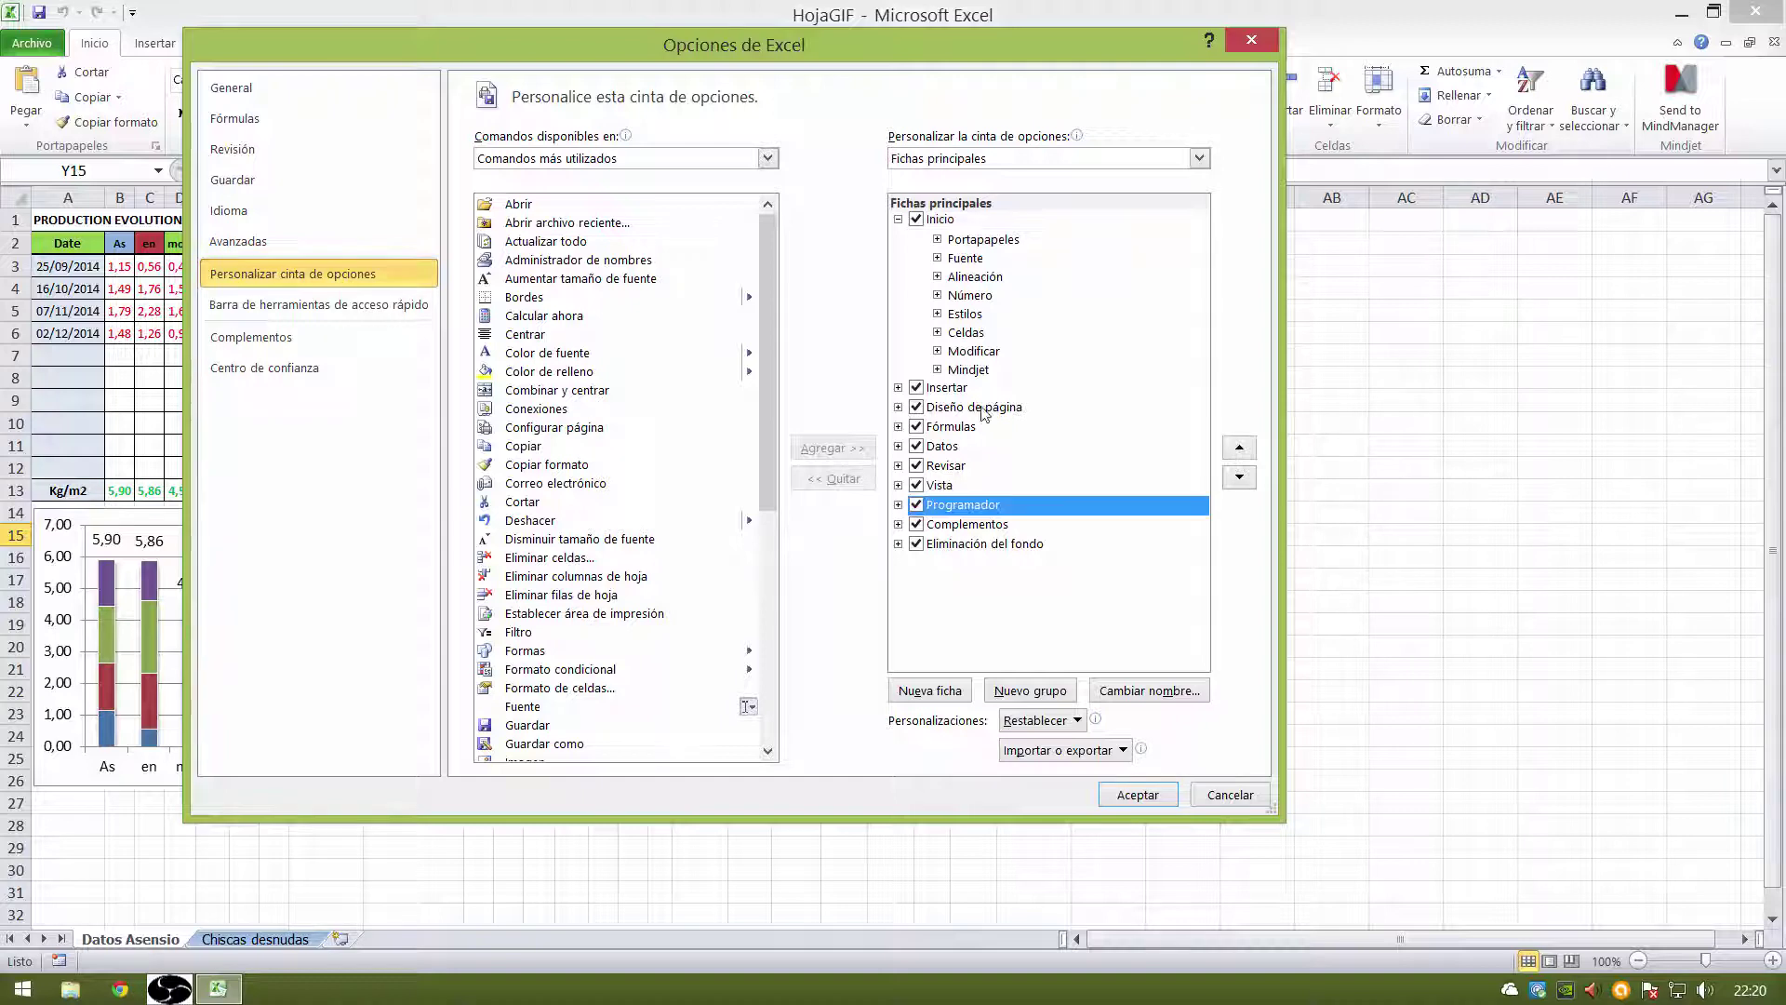
{"action": "left_click", "coordinate": [1137, 795]}
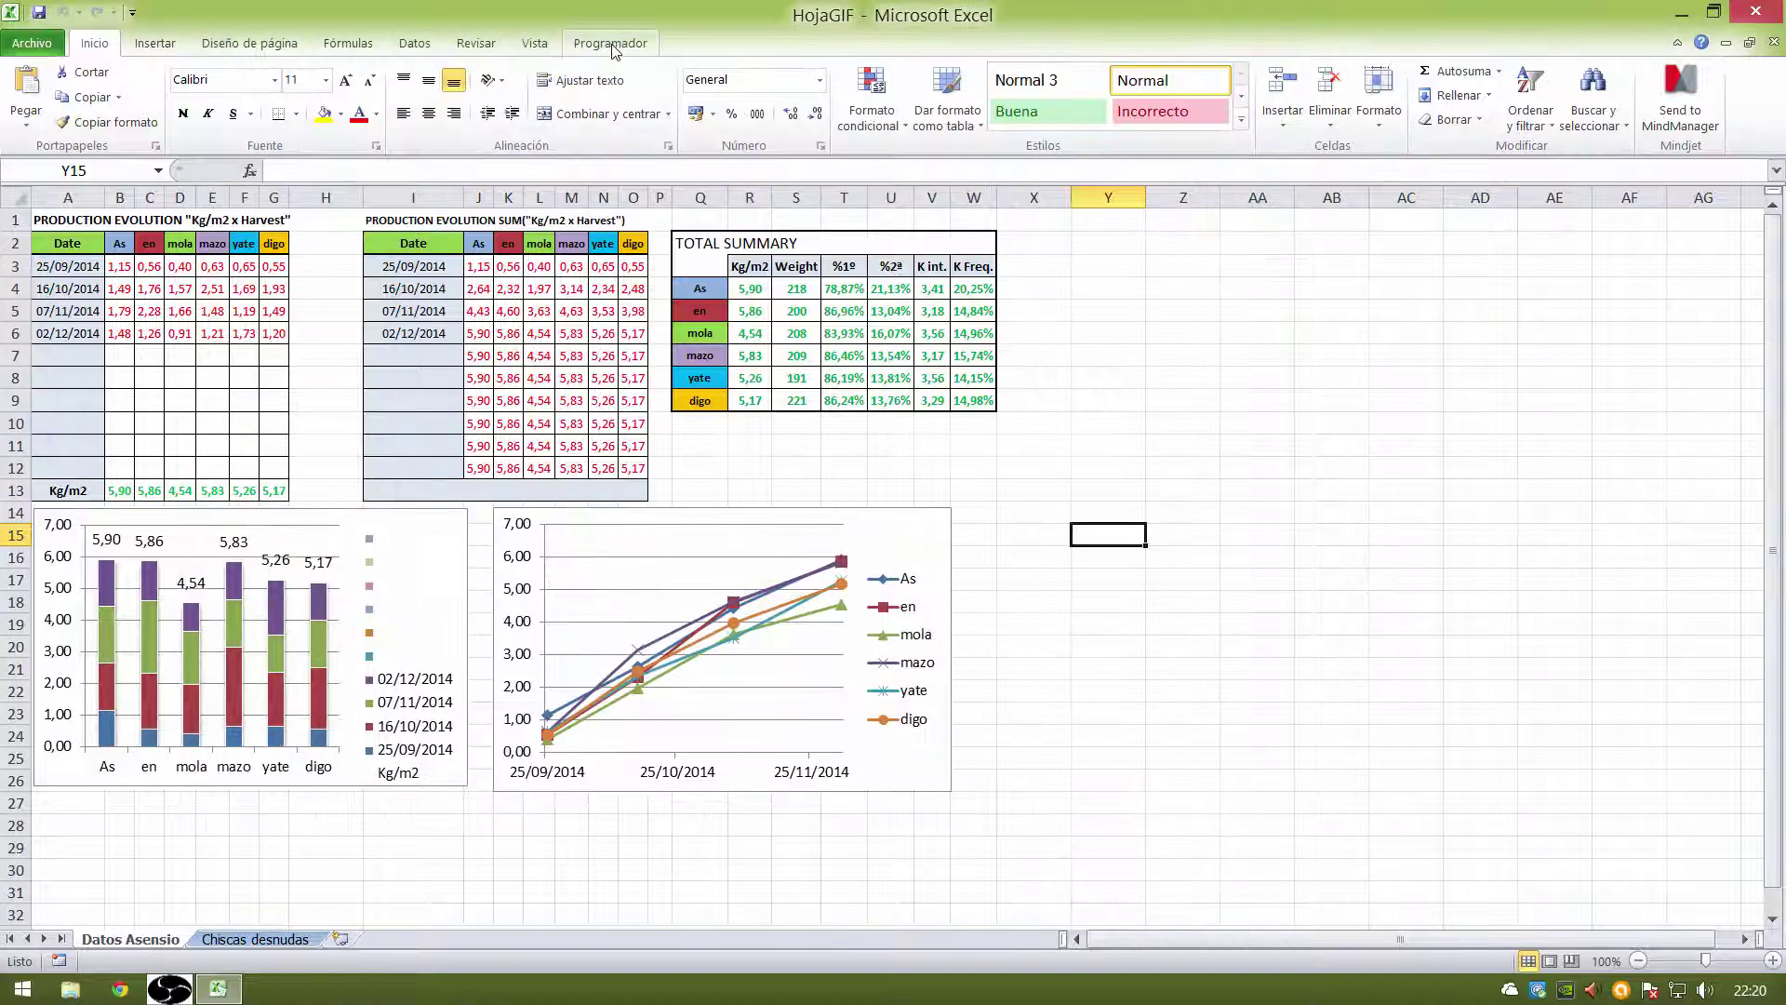
{"action": "left_click", "coordinate": [610, 43]}
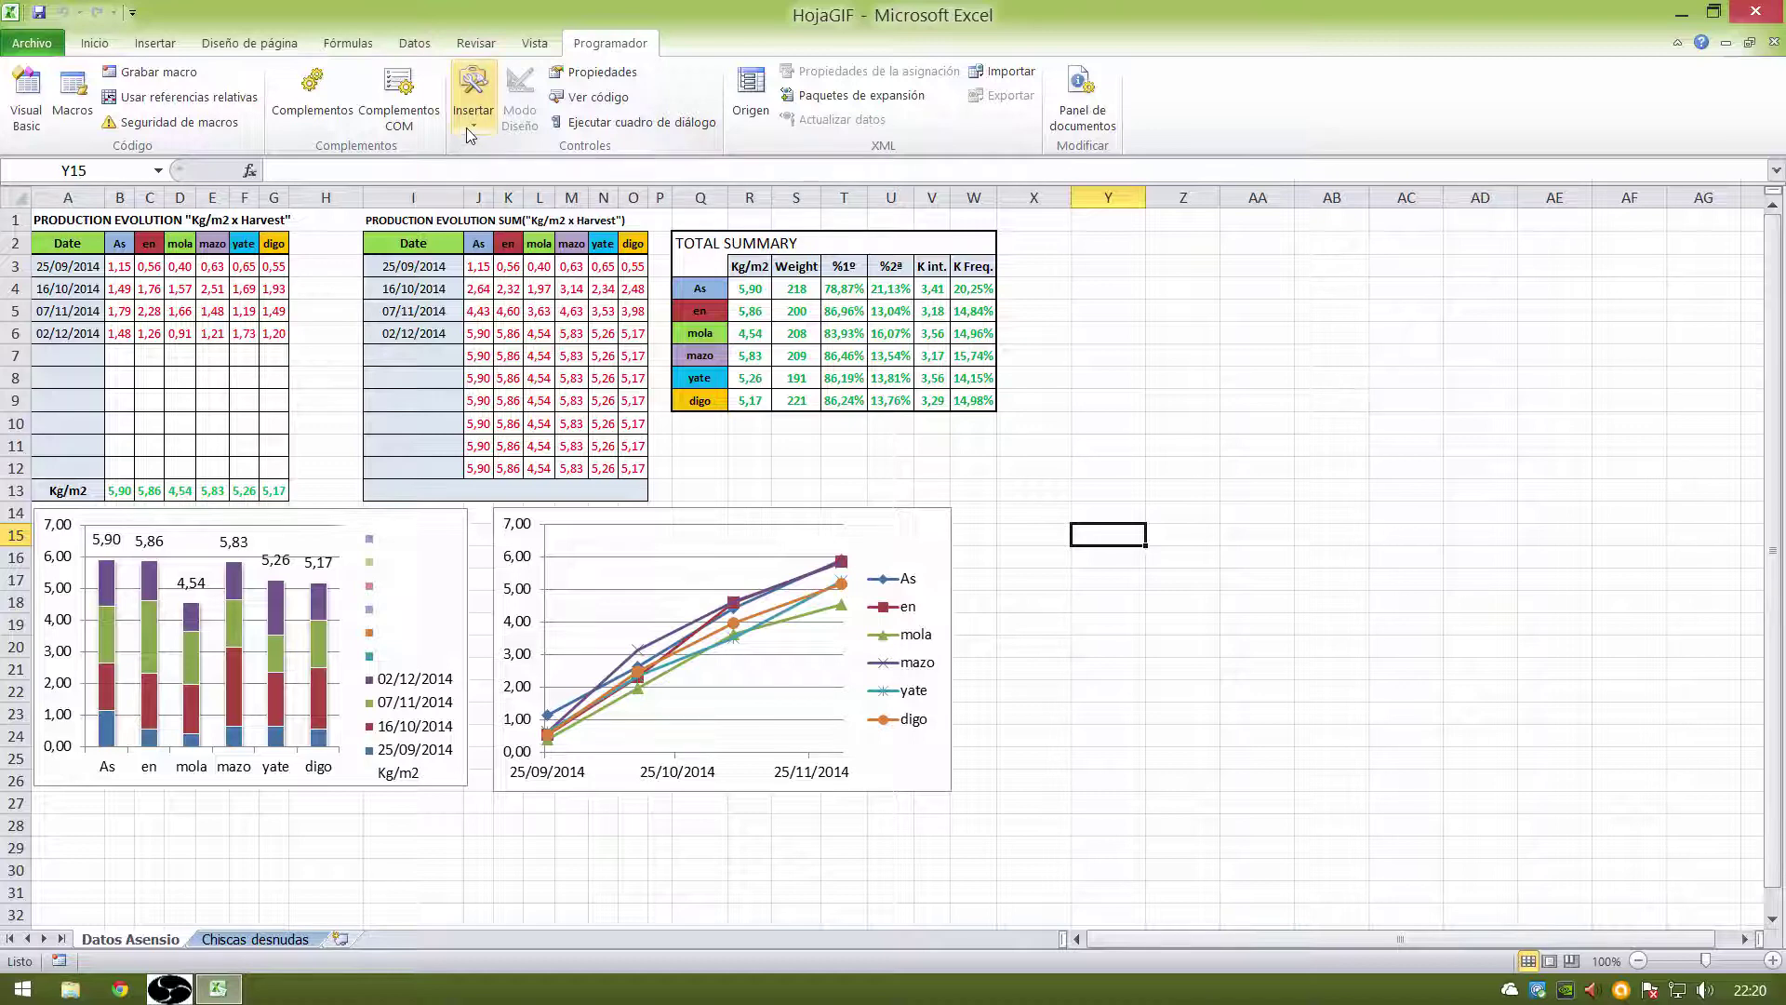
Insert a Microsoft Web Browser ActiveX control from Más controles, drawn right of the charts
{"action": "left_click", "coordinate": [468, 130]}
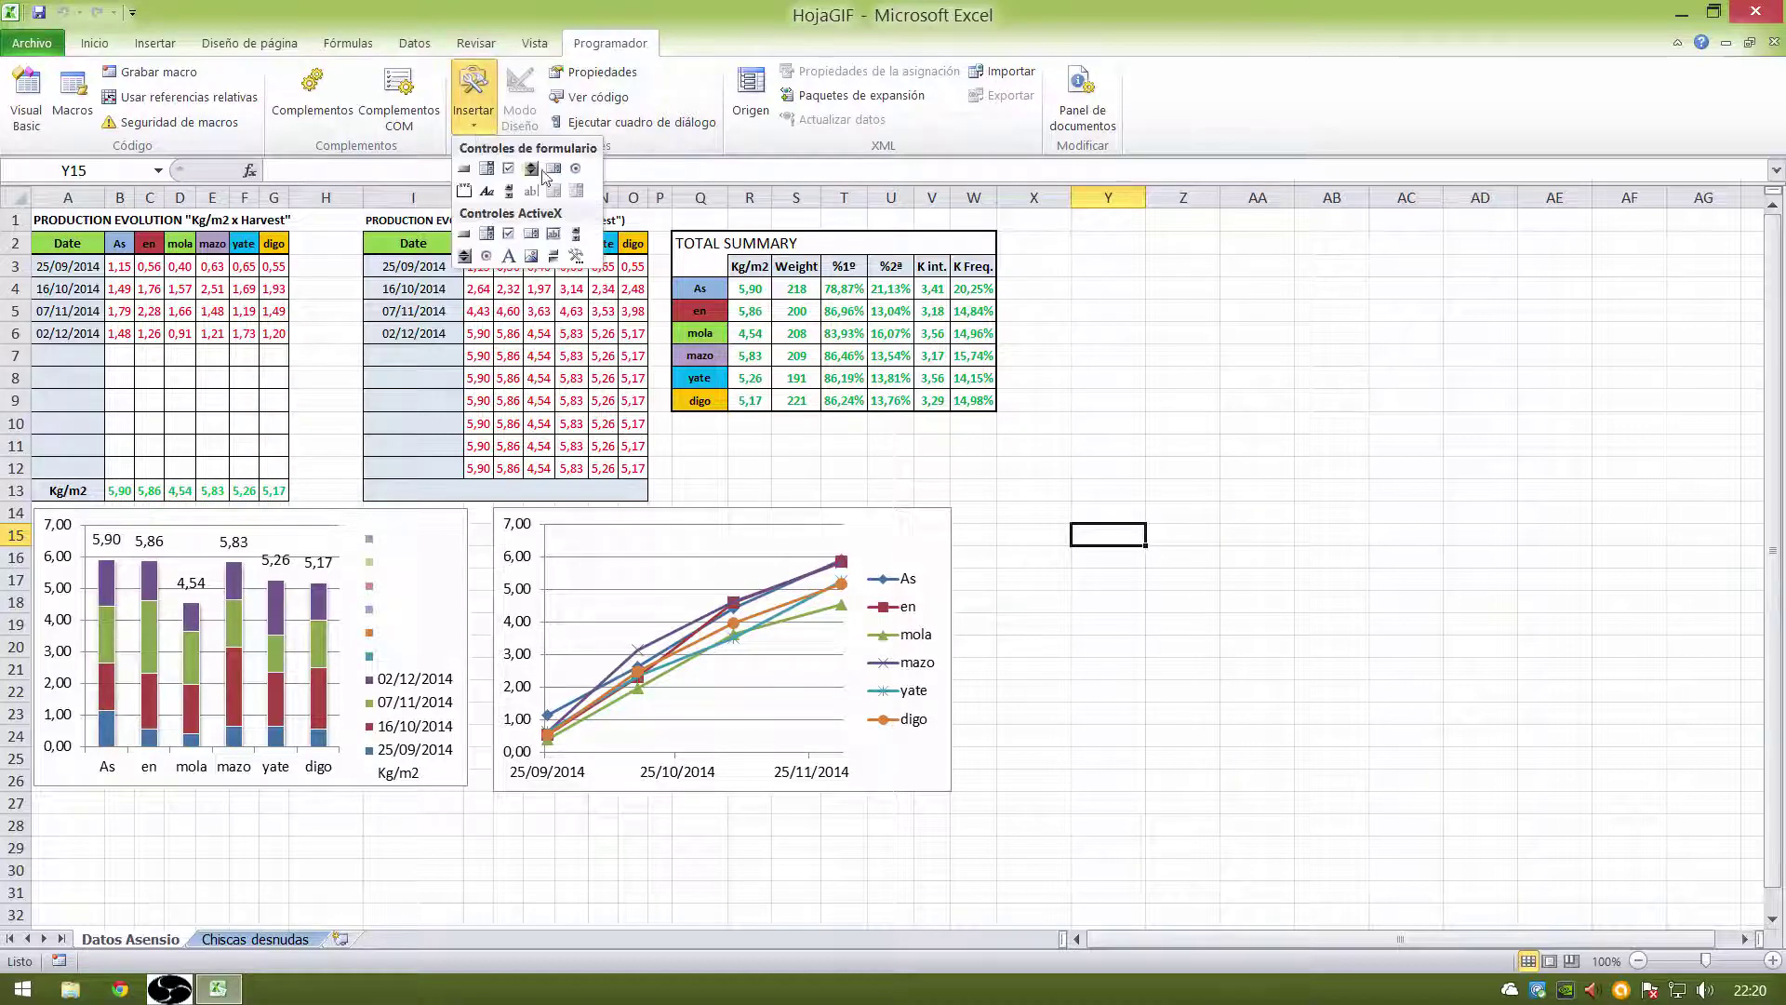
{"action": "left_click", "coordinate": [577, 256]}
{"action": "left_click_drag", "start_coordinate": [1062, 379], "coordinate": [1046, 536]}
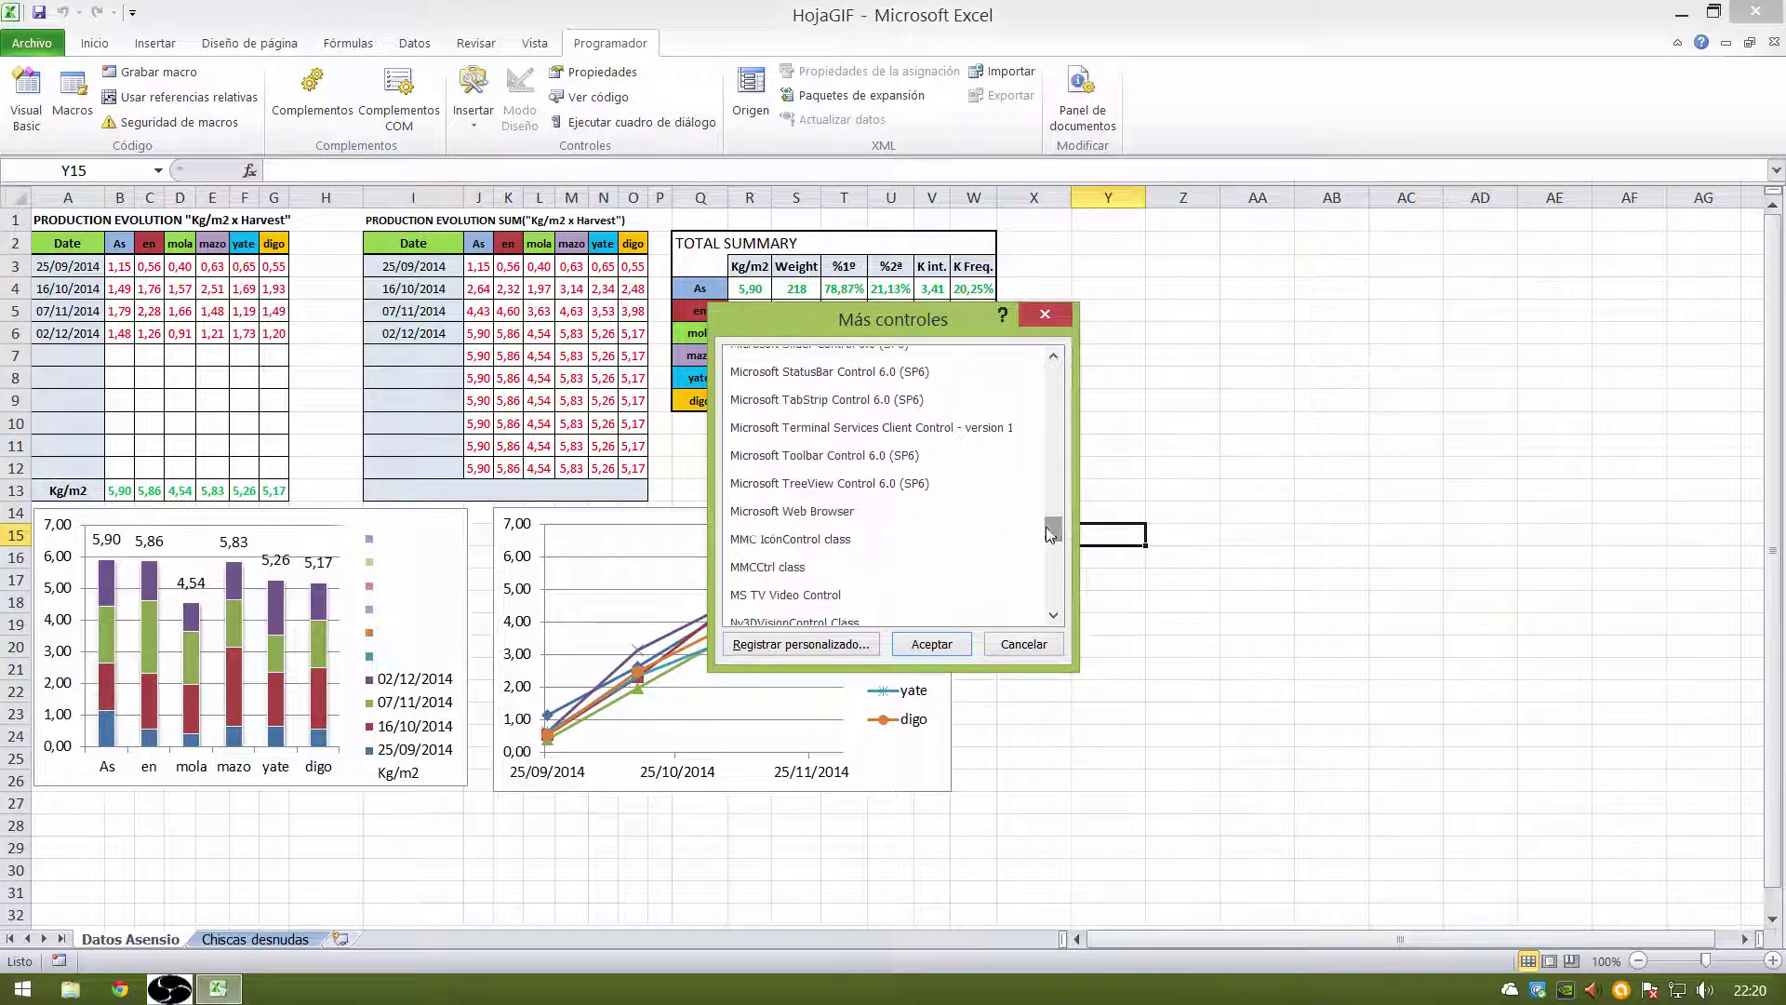
{"action": "left_click", "coordinate": [856, 511]}
{"action": "left_click", "coordinate": [928, 643]}
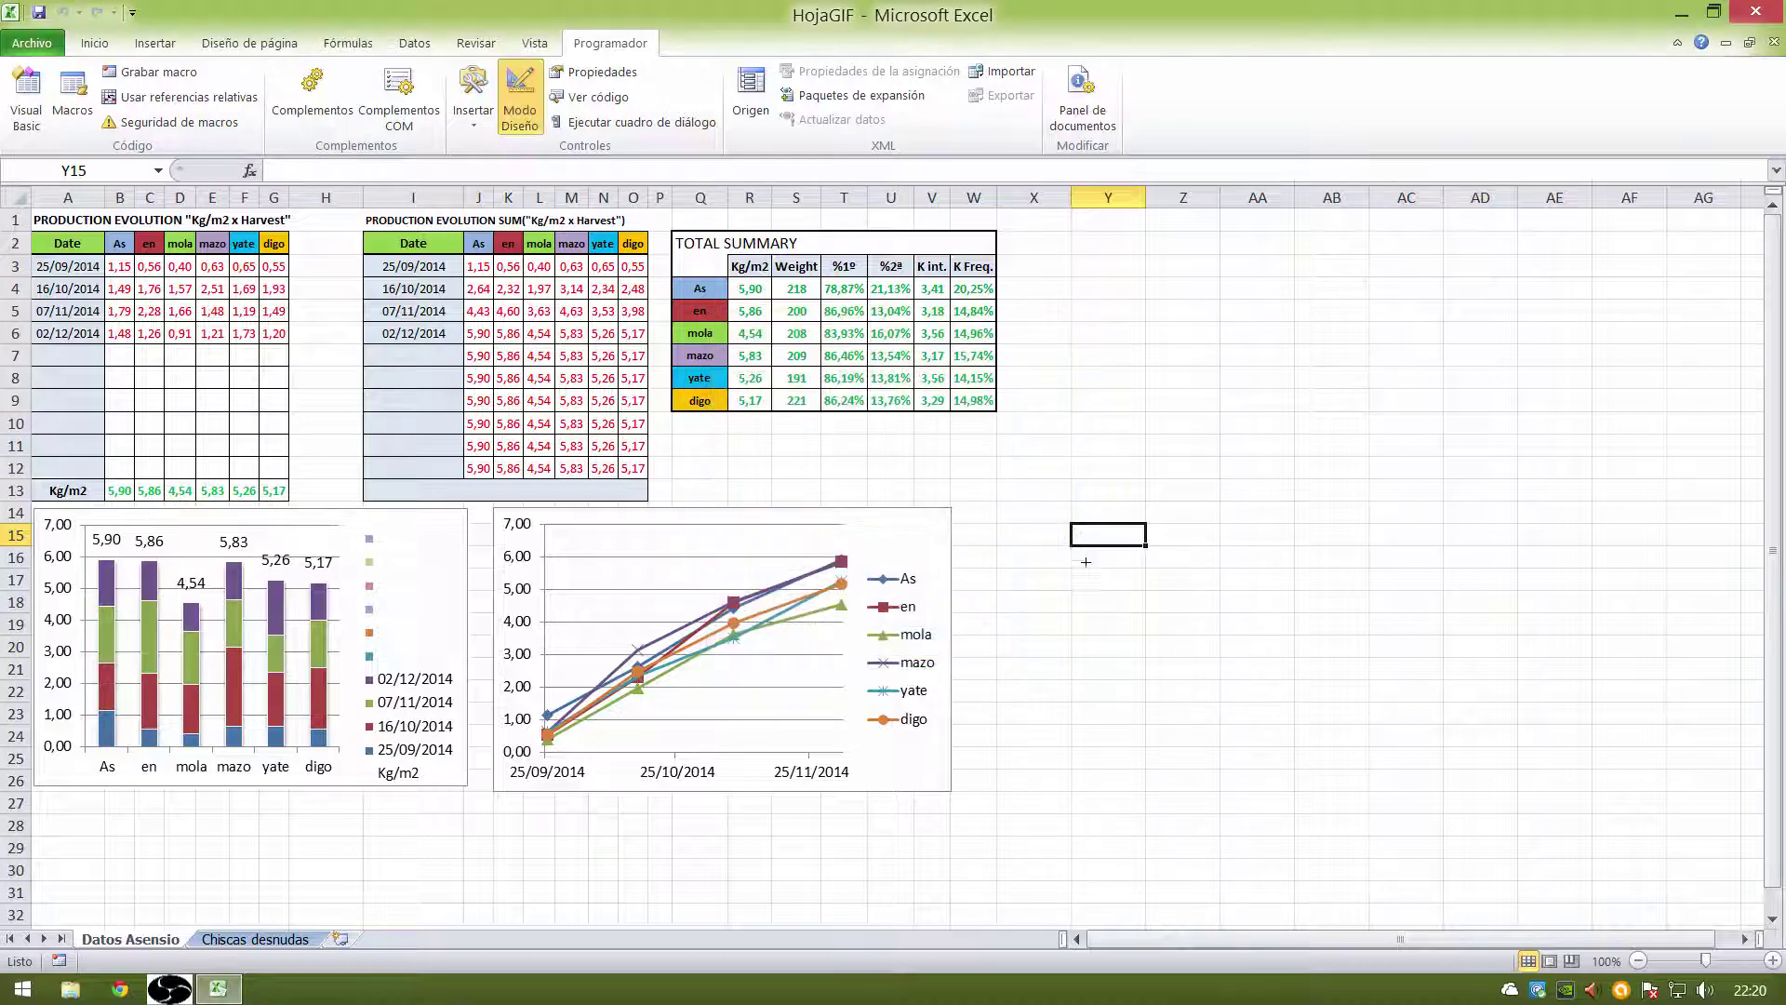
{"action": "left_click_drag", "start_coordinate": [1068, 464], "coordinate": [1293, 792]}
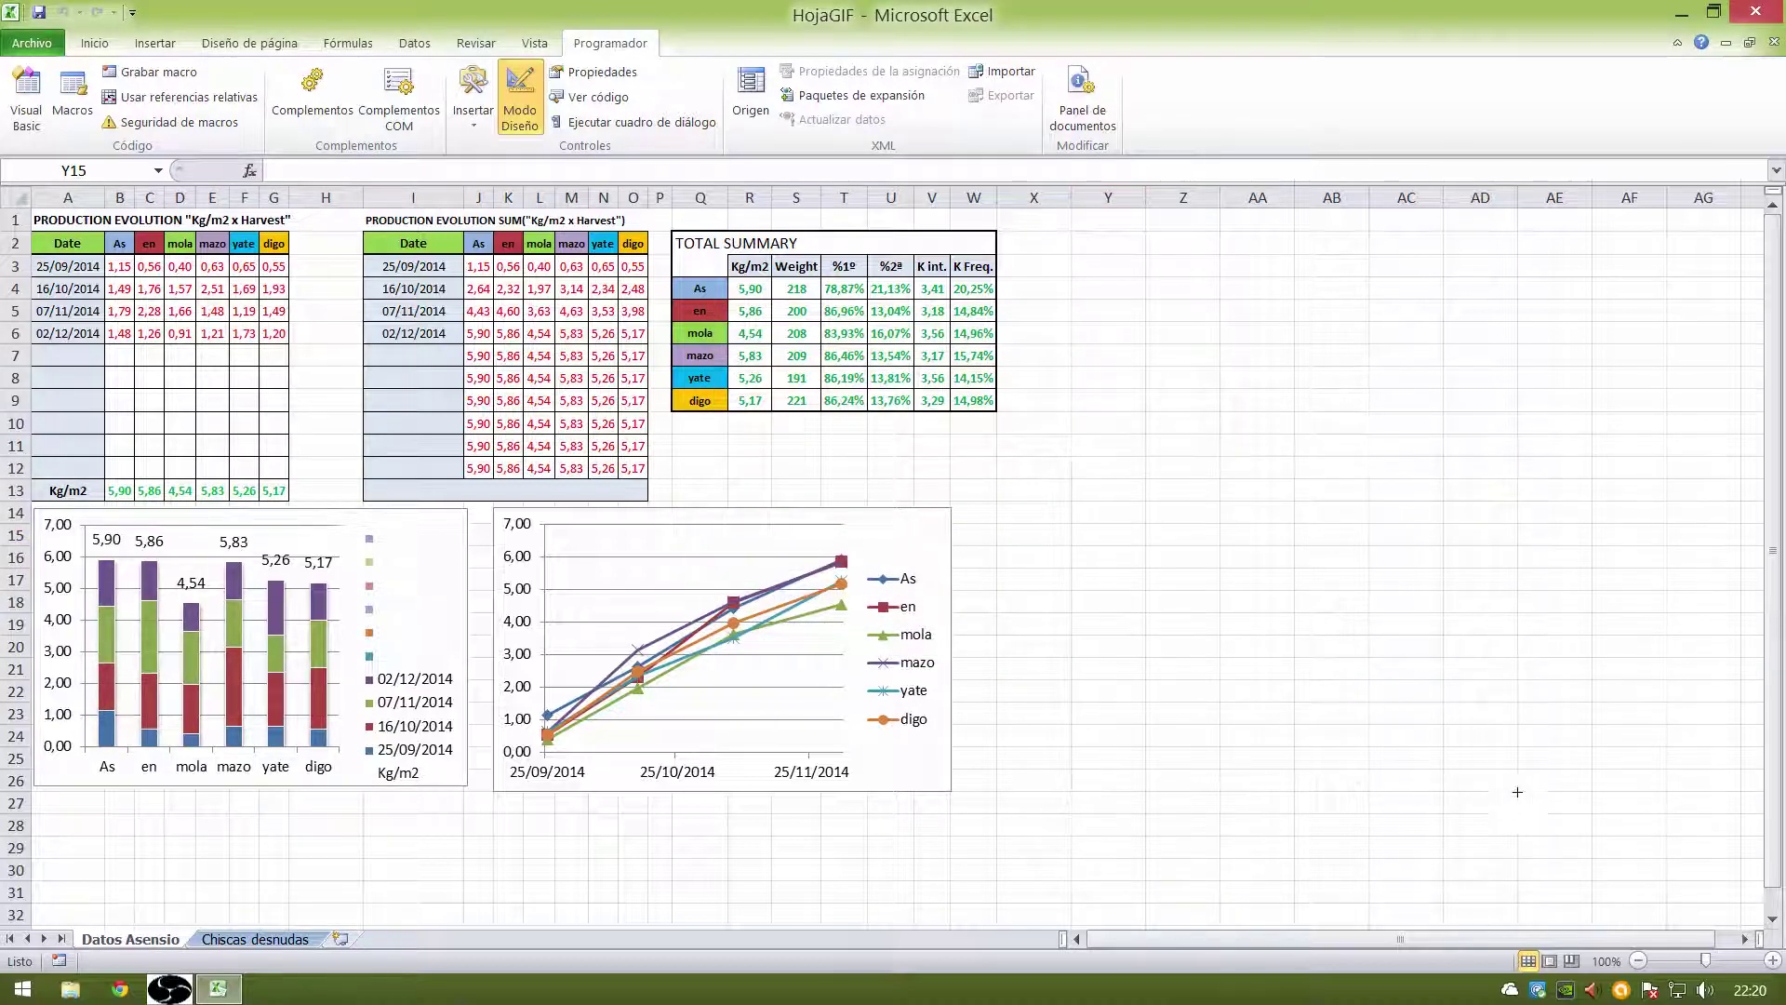
{"action": "left_click_drag", "start_coordinate": [1391, 797], "coordinate": [1493, 742]}
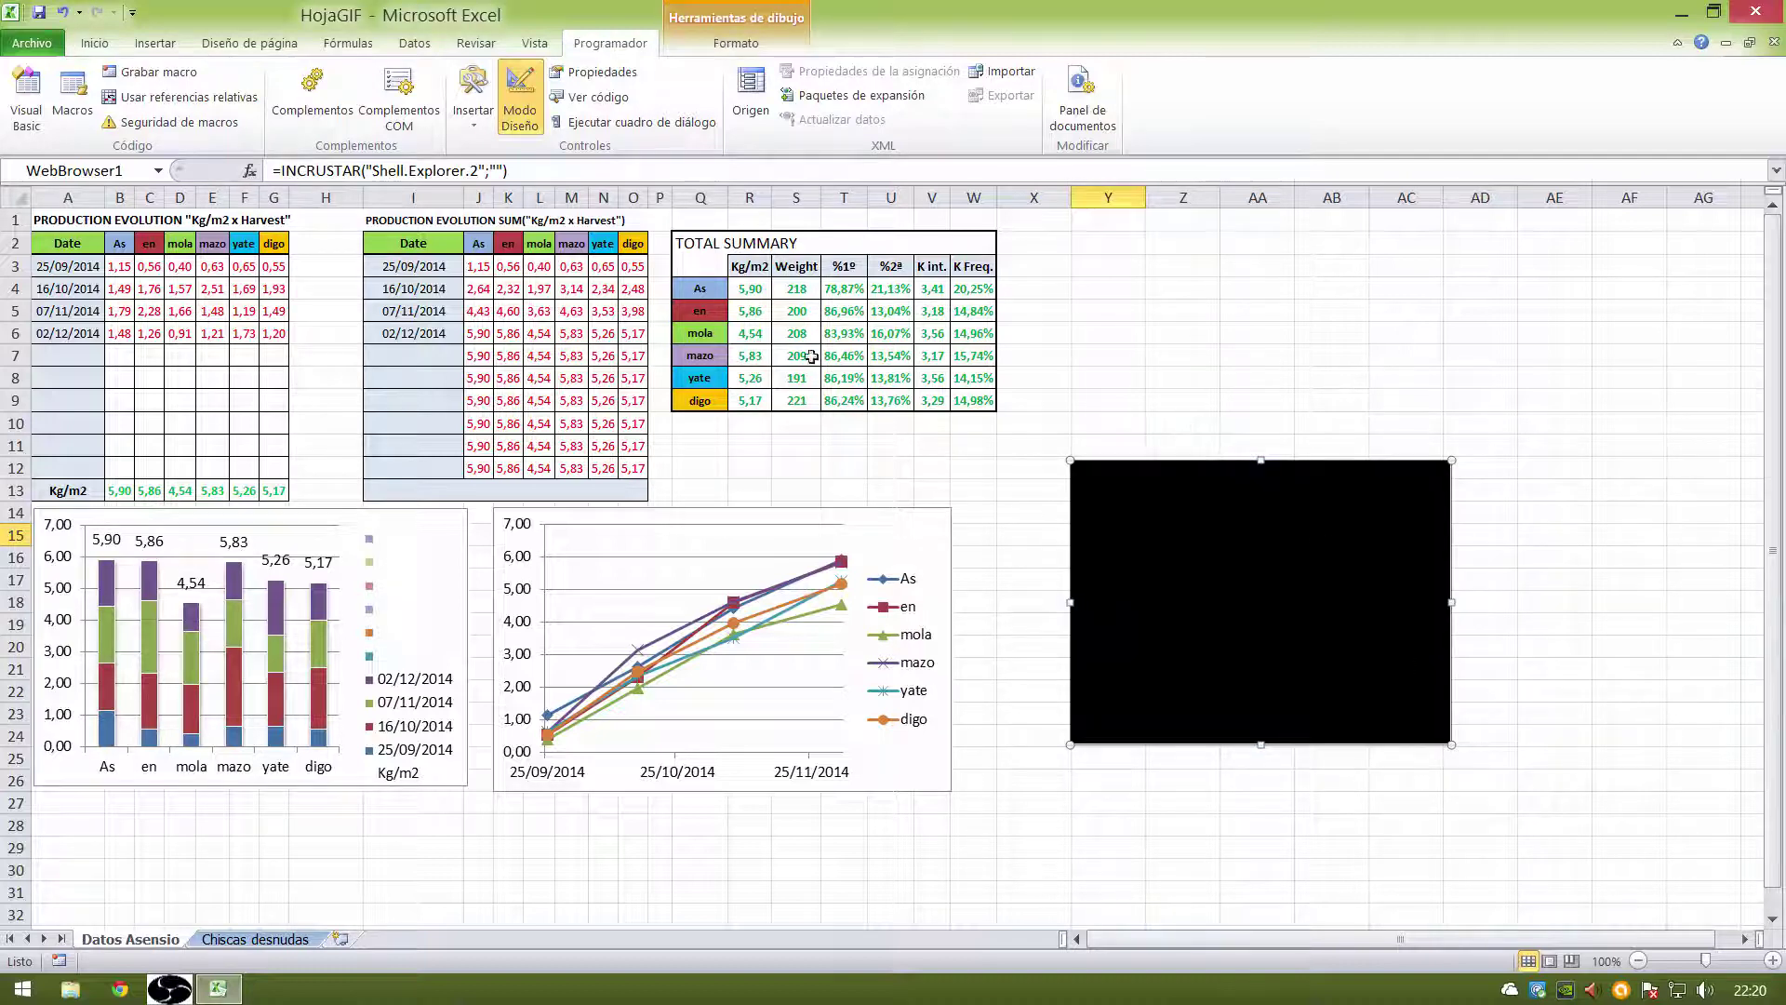
{"action": "left_click", "coordinate": [481, 129]}
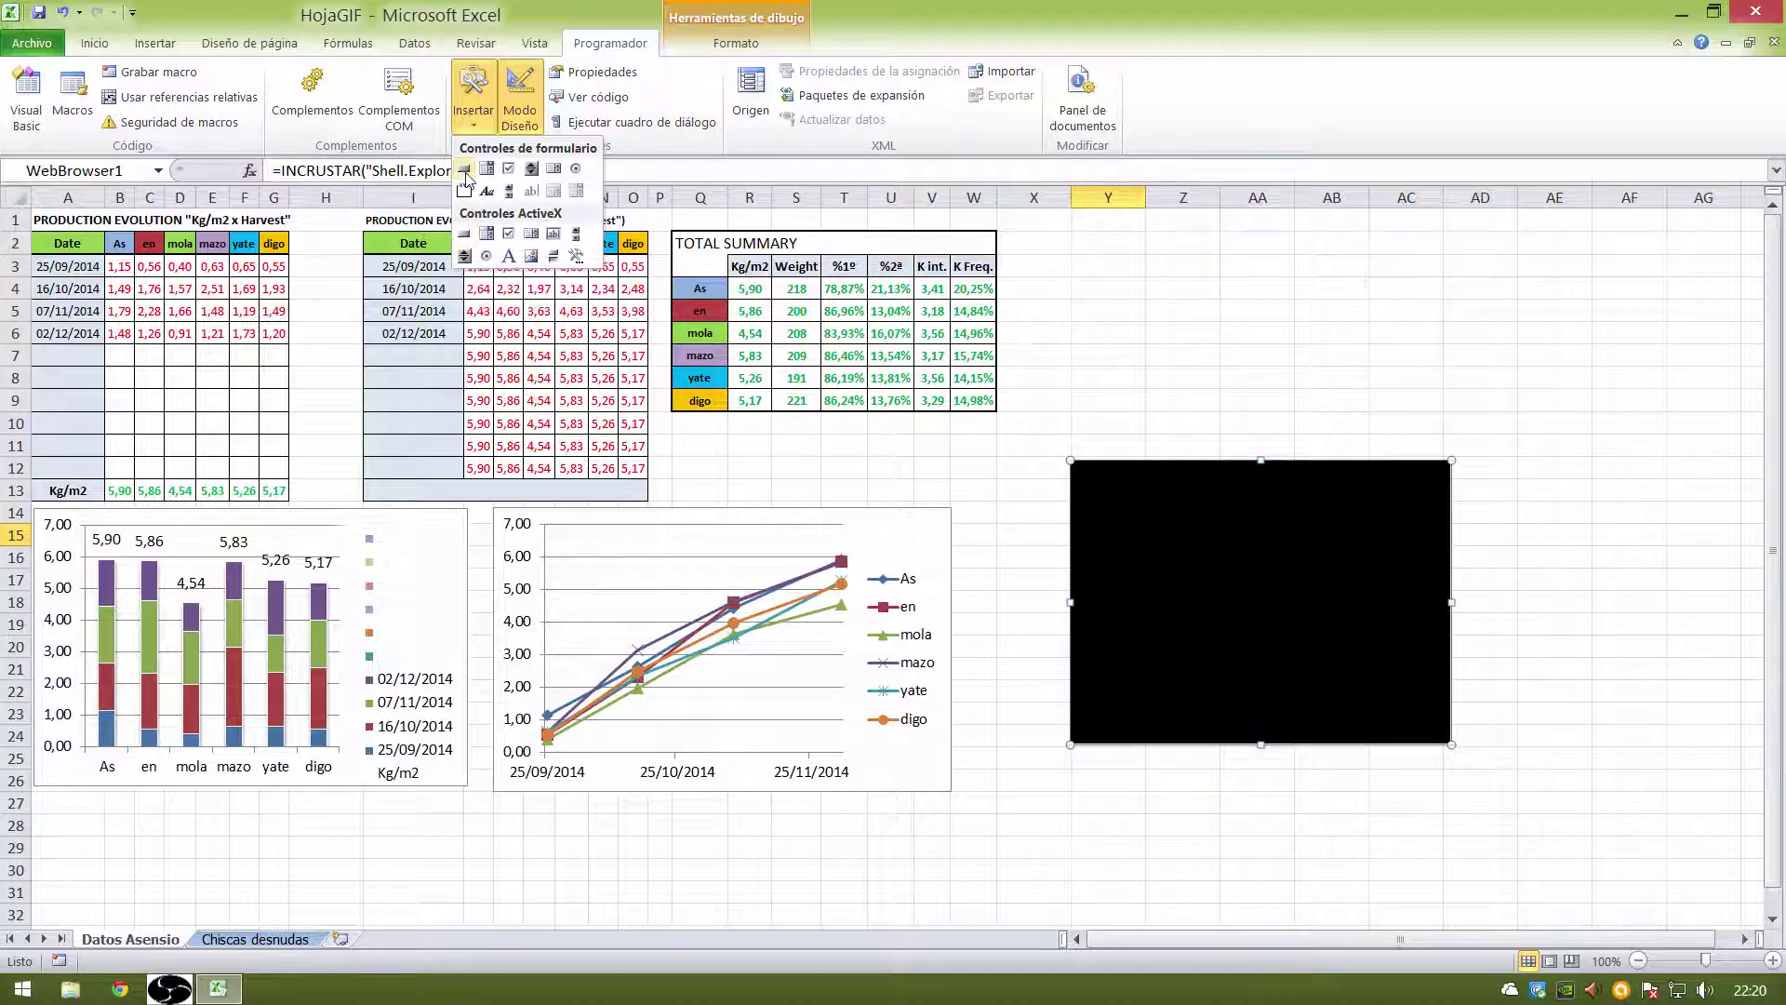
Draw an ActiveX command button just above the web browser box and view its properties
{"action": "left_click", "coordinate": [463, 235]}
{"action": "left_click_drag", "start_coordinate": [1073, 389], "coordinate": [1298, 419]}
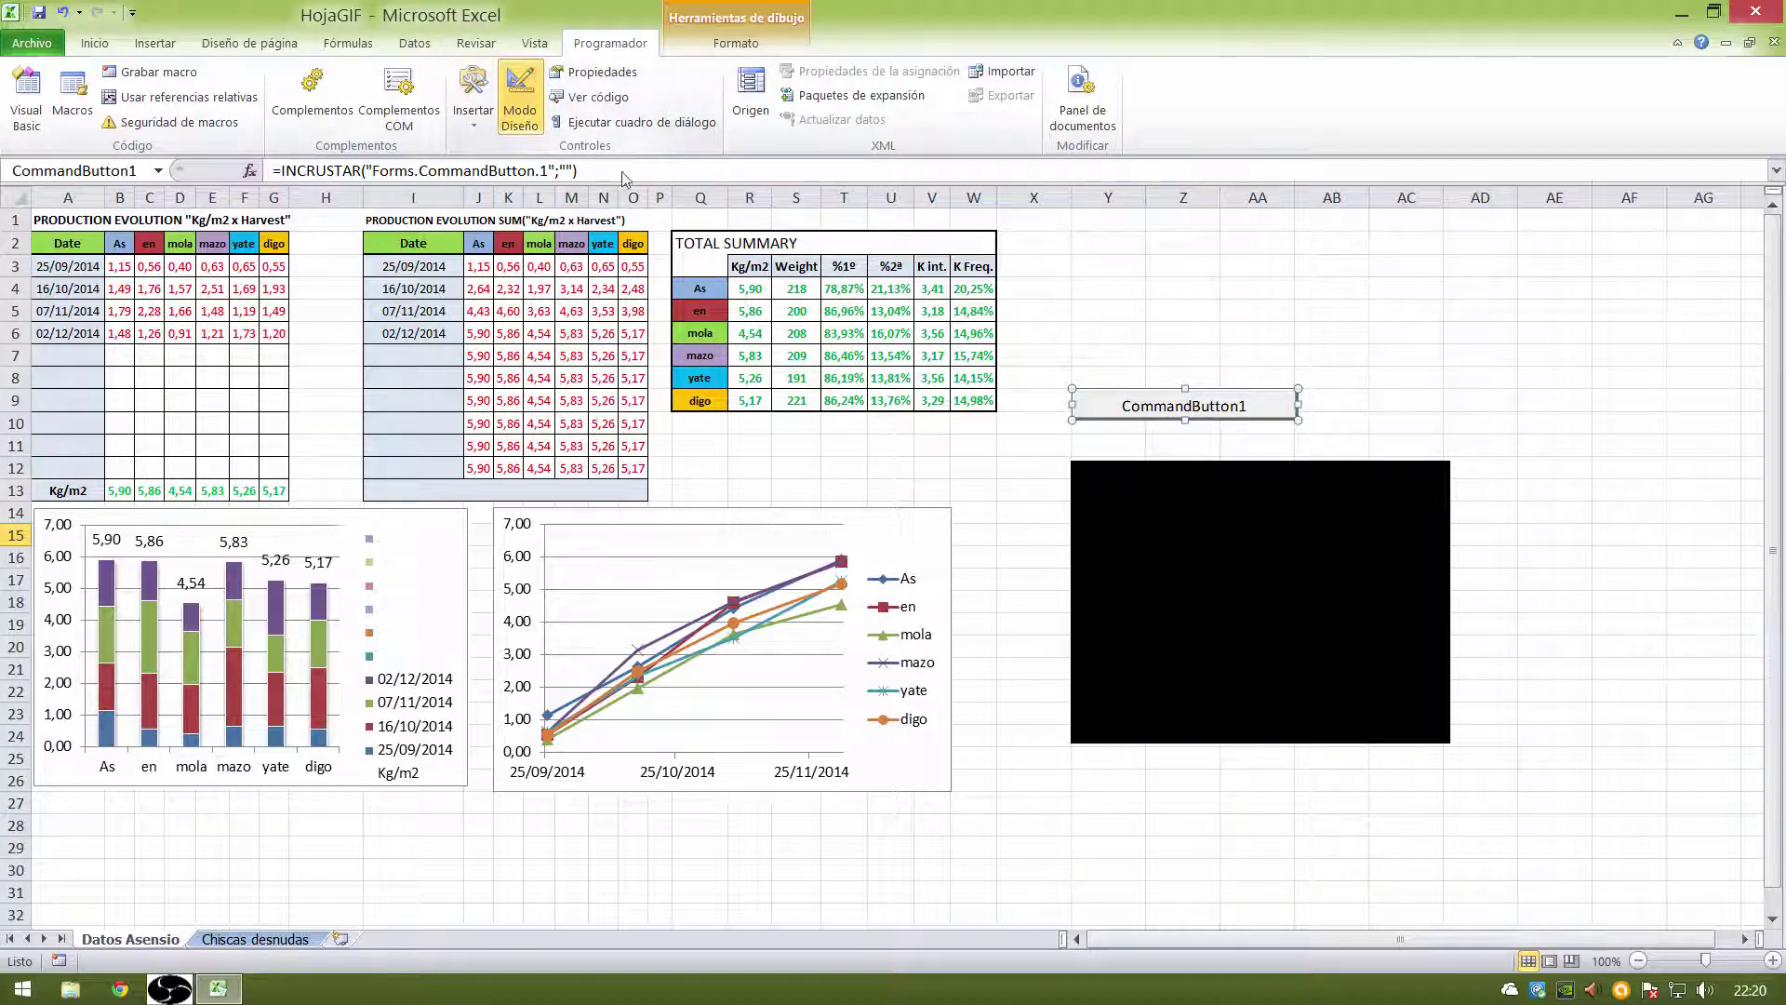
{"action": "right_click", "coordinate": [1264, 407]}
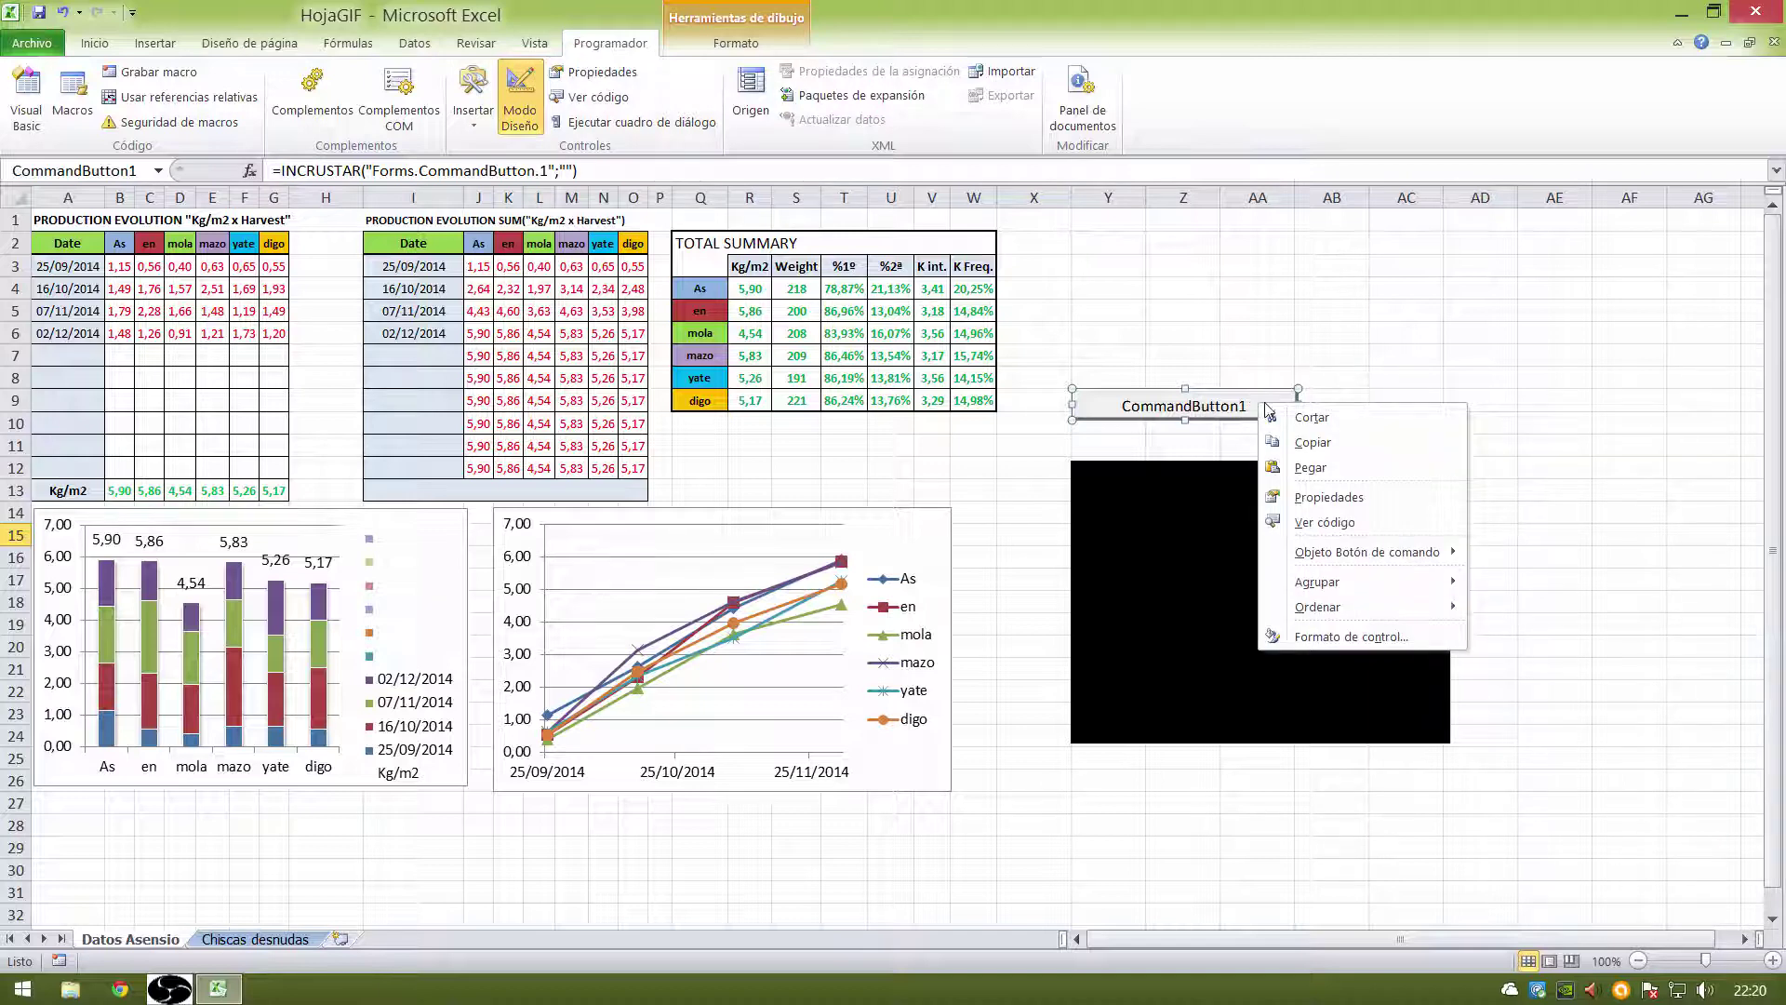
{"action": "left_click", "coordinate": [1328, 497]}
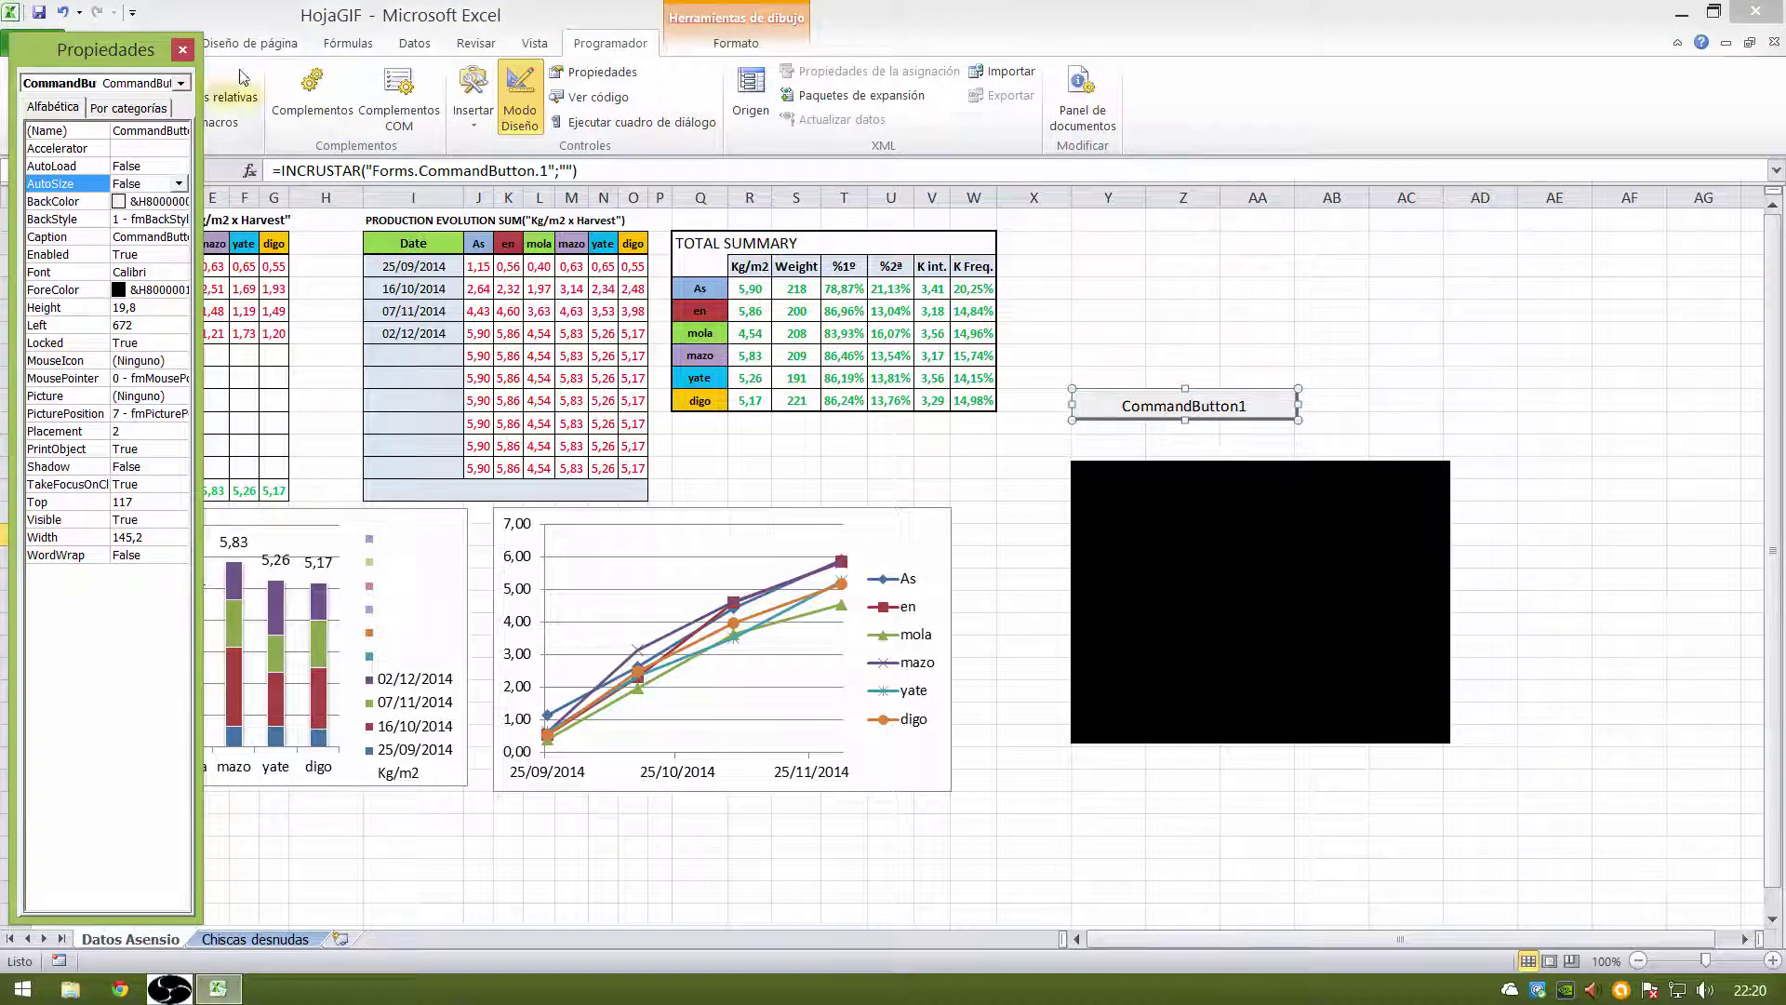
Change the button's caption from CommandButton1 to 'Ver Gif'
{"action": "right_click", "coordinate": [1258, 406]}
{"action": "mouse_move", "coordinate": [1364, 553]}
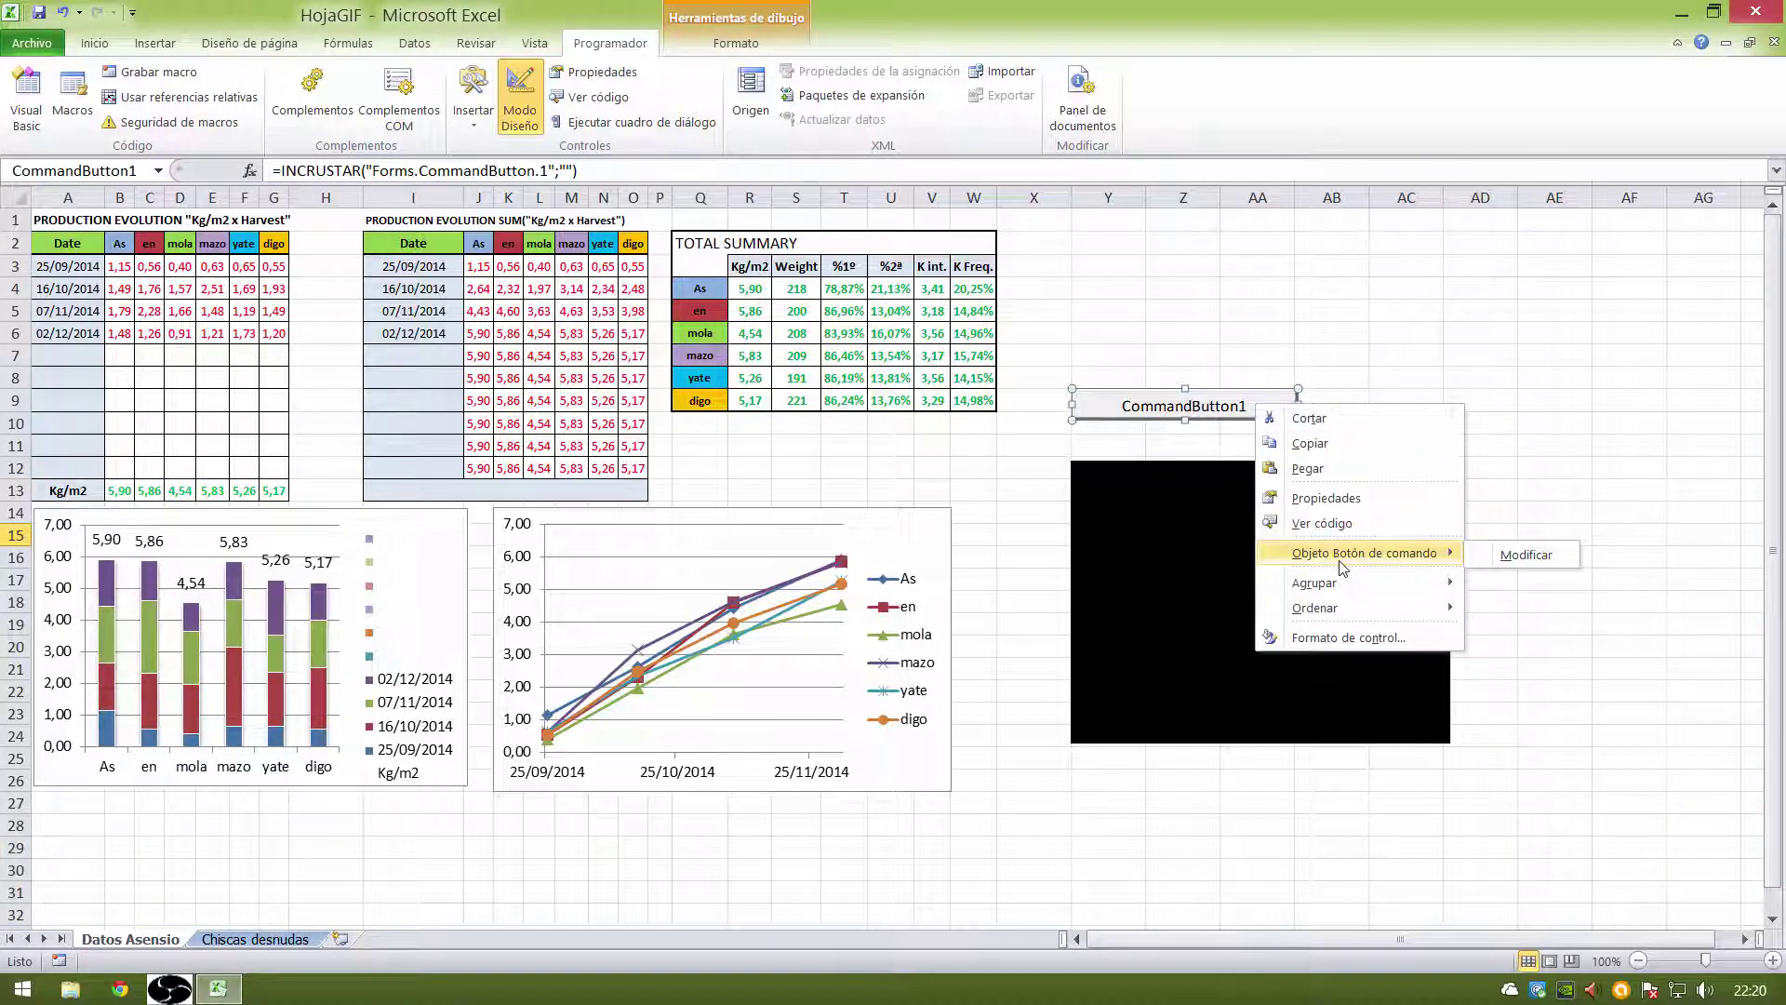
{"action": "left_click", "coordinate": [1526, 555]}
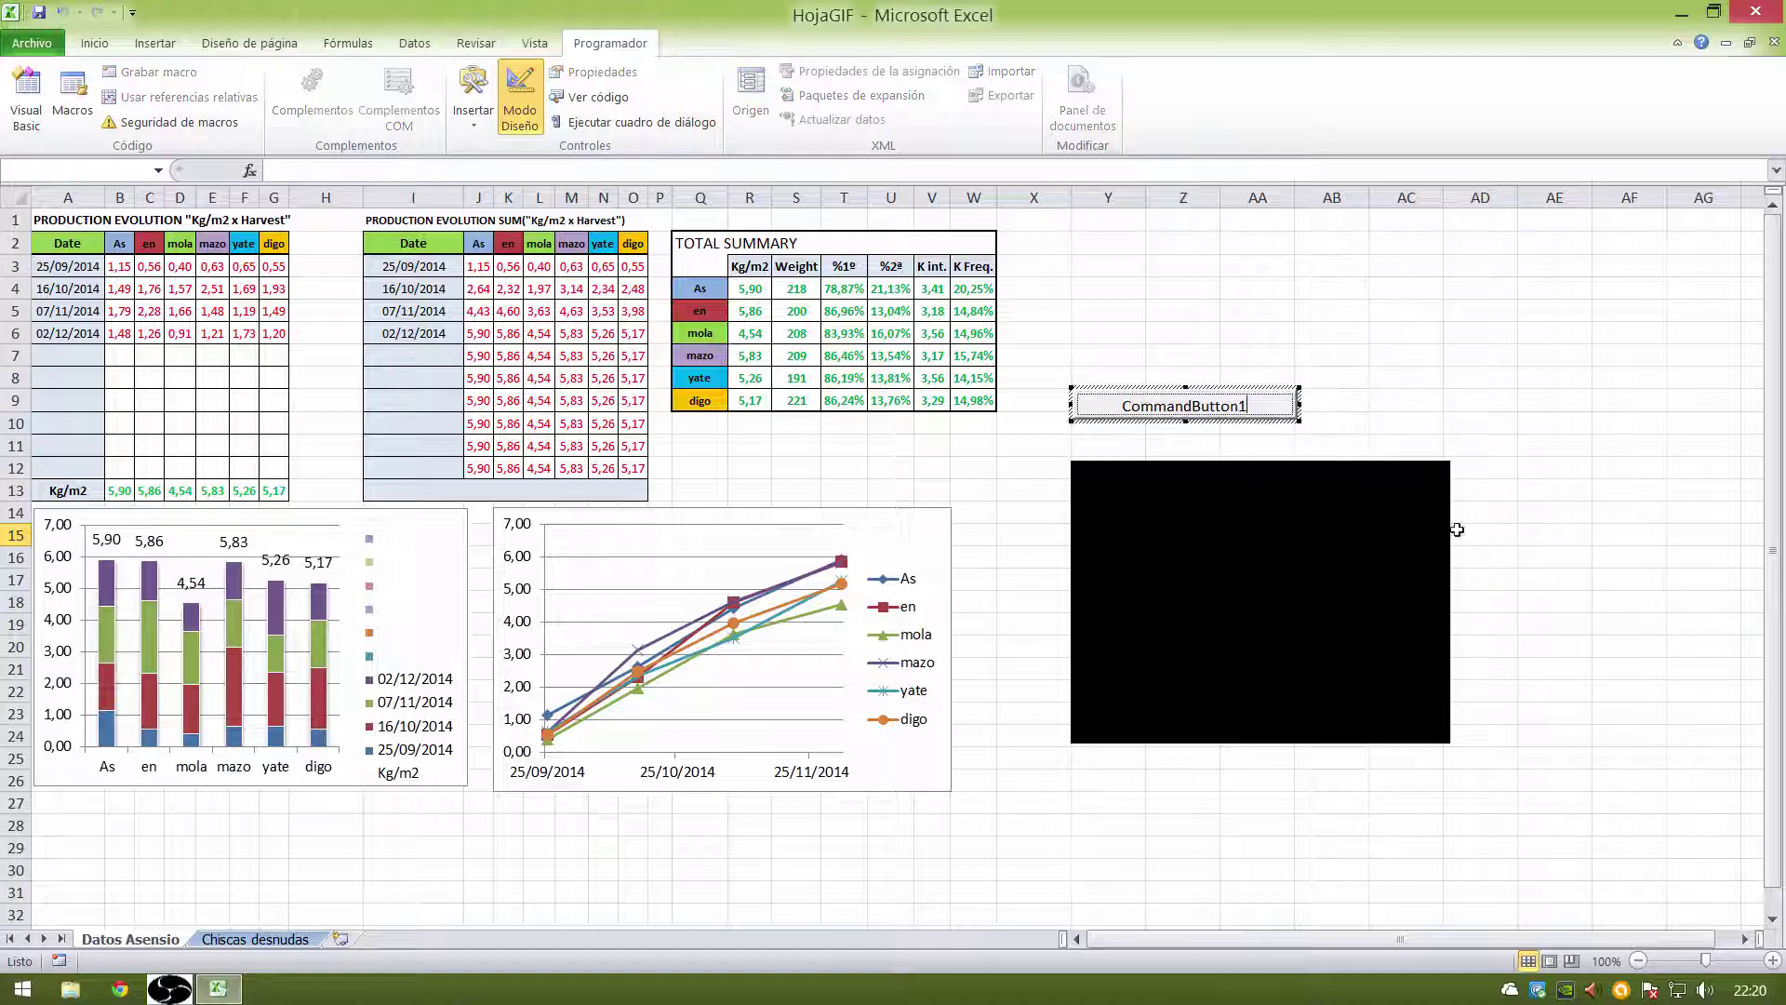
{"action": "key", "text": "BackSpace"}
{"action": "key", "text": "BackSpace"}
{"action": "key", "text": "BackSpace"}
{"action": "key", "text": "BackSpace"}
{"action": "key", "text": "BackSpace"}
{"action": "key", "text": "BackSpace"}
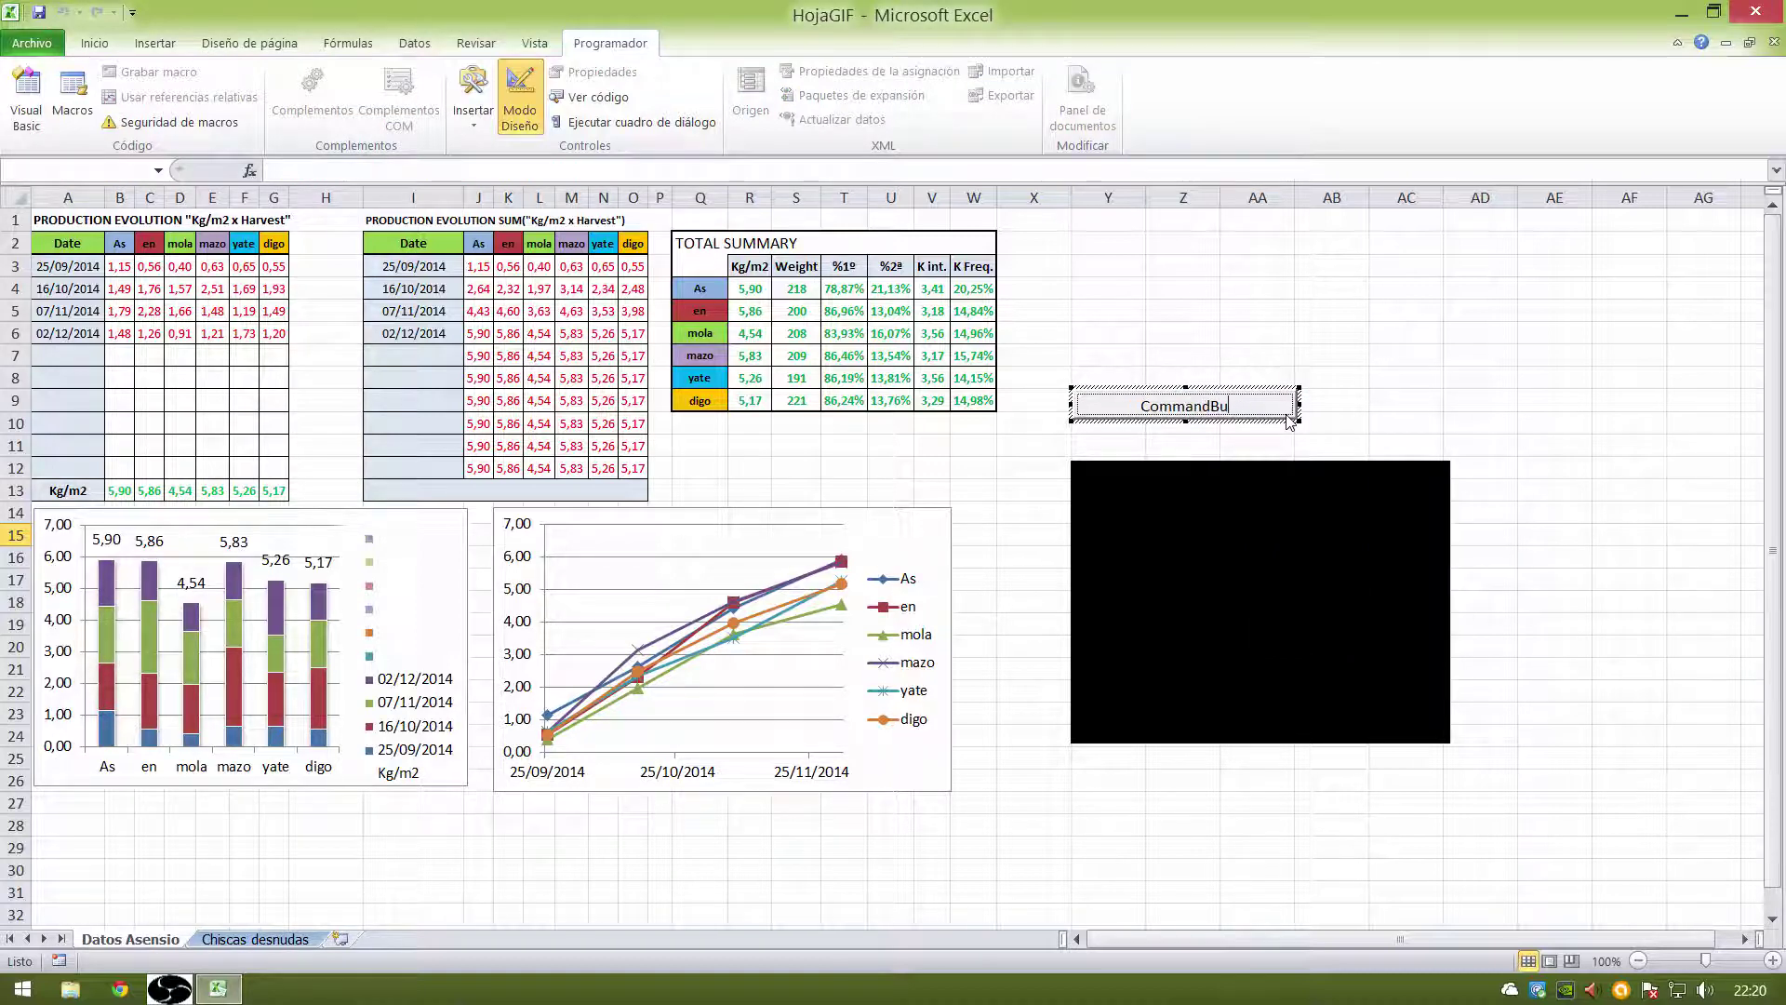
{"action": "key", "text": "BackSpace"}
{"action": "key", "text": "BackSpace"}
{"action": "key", "text": "BackSpace"}
{"action": "type", "text": "er"}
{"action": "type", "text": " Gif"}
{"action": "left_click", "coordinate": [1357, 333]}
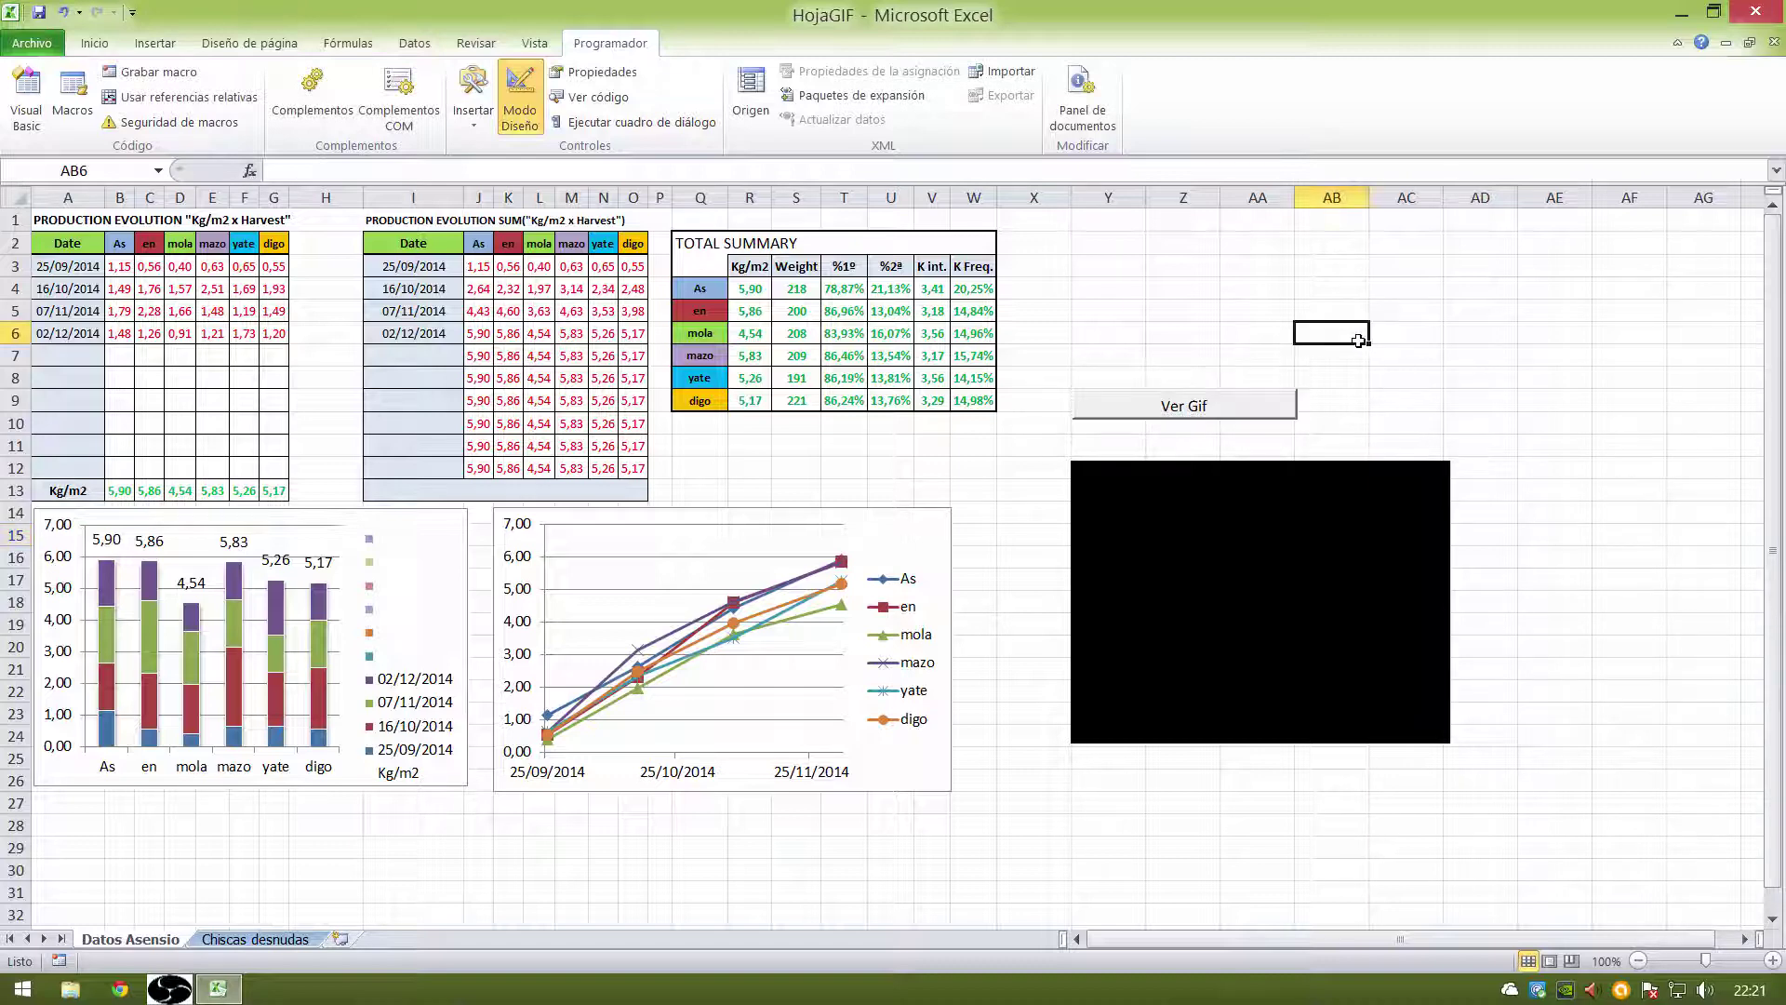
Open the Ver Gif button's CommandButton1_Click code in the VBA editor, then show the desktop
{"action": "right_click", "coordinate": [1234, 409]}
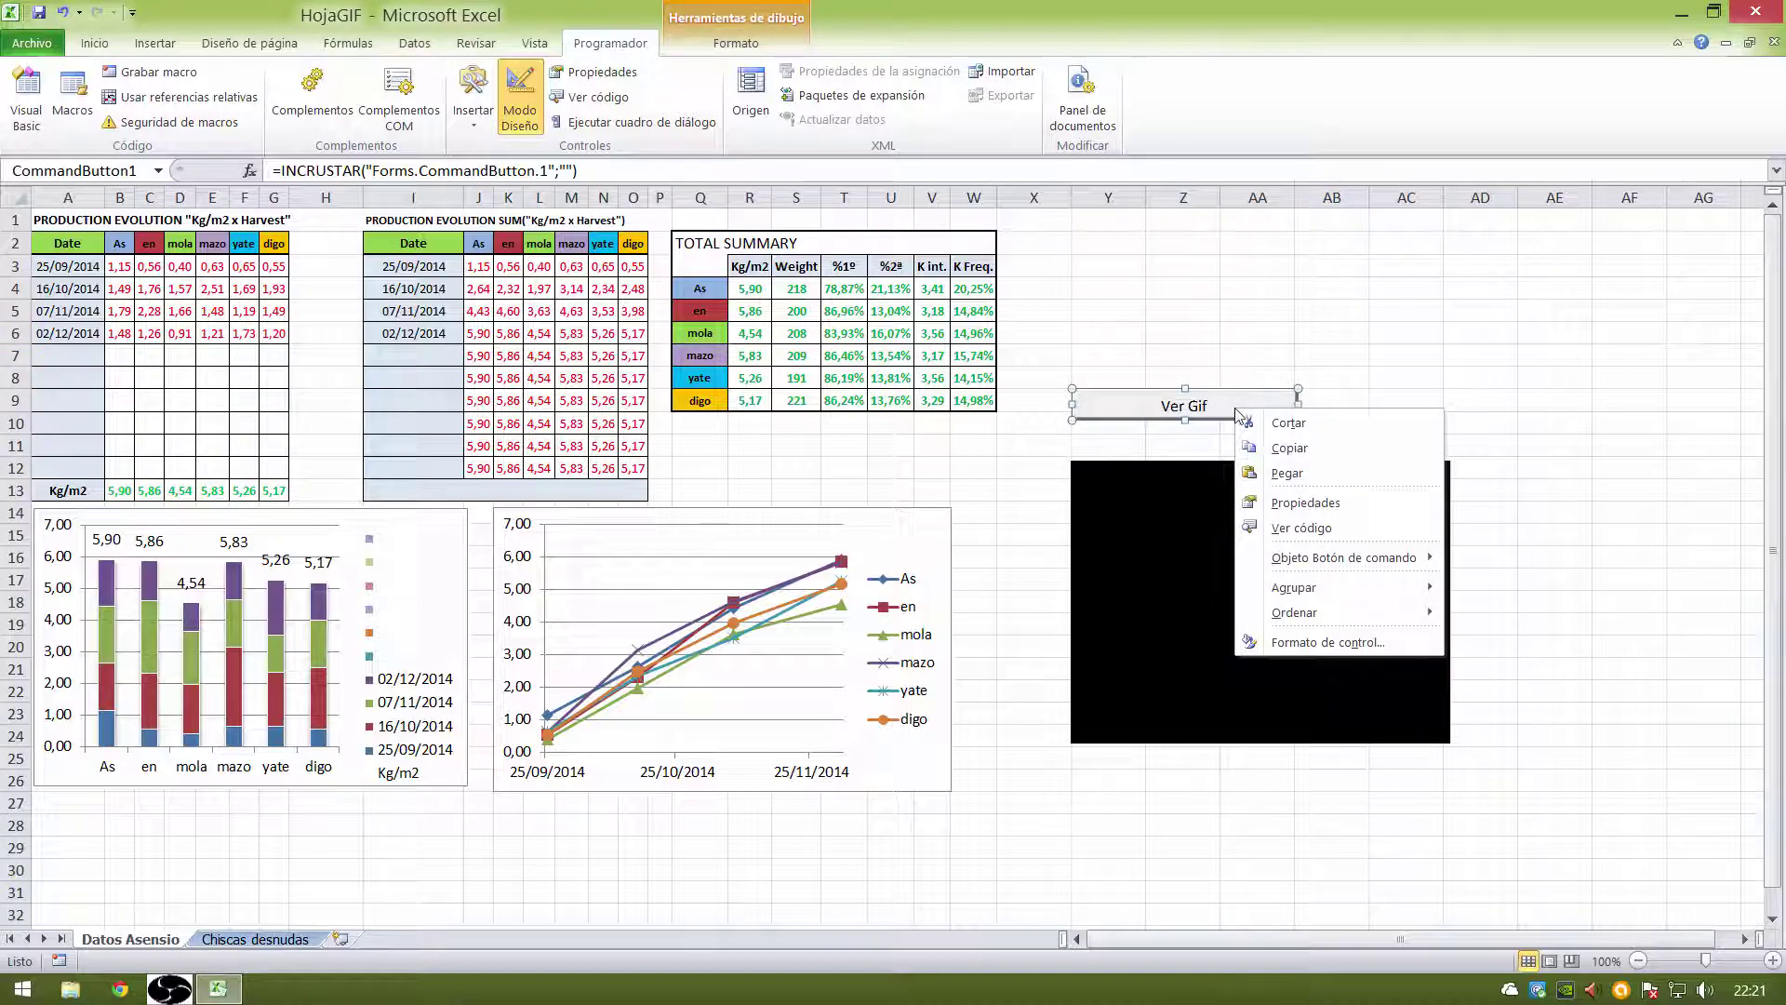
{"action": "left_click", "coordinate": [1302, 528]}
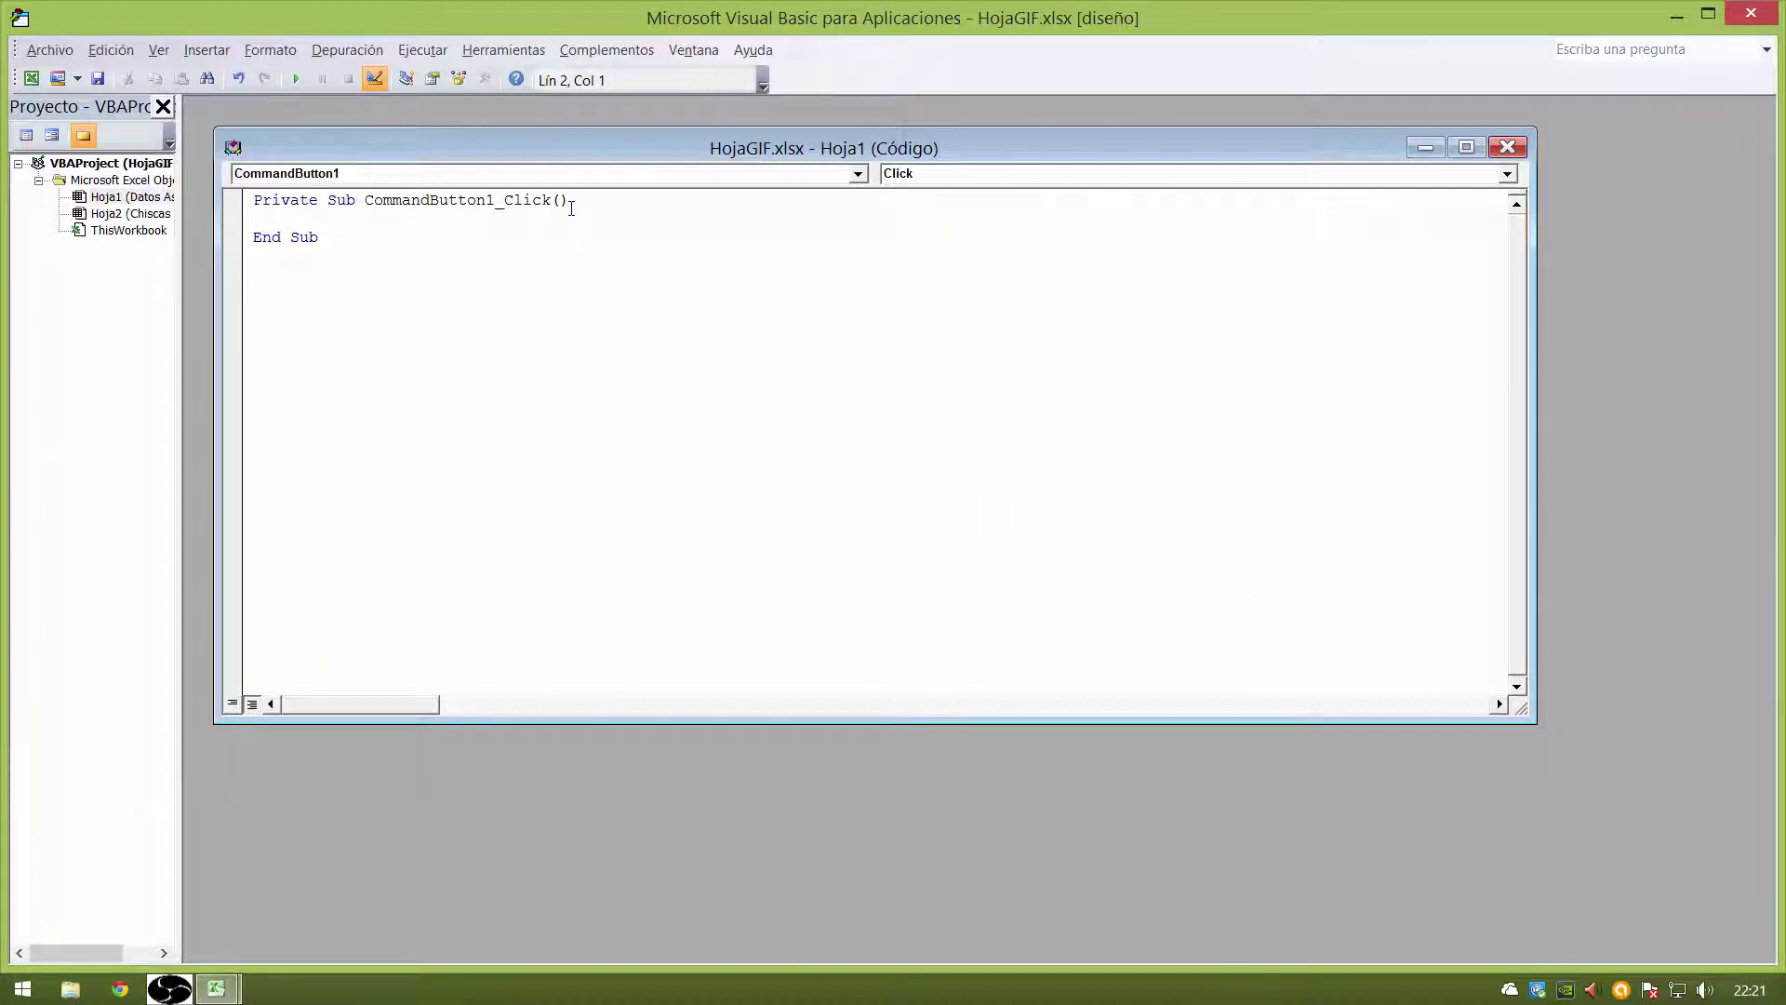
{"action": "left_click", "coordinate": [1781, 998]}
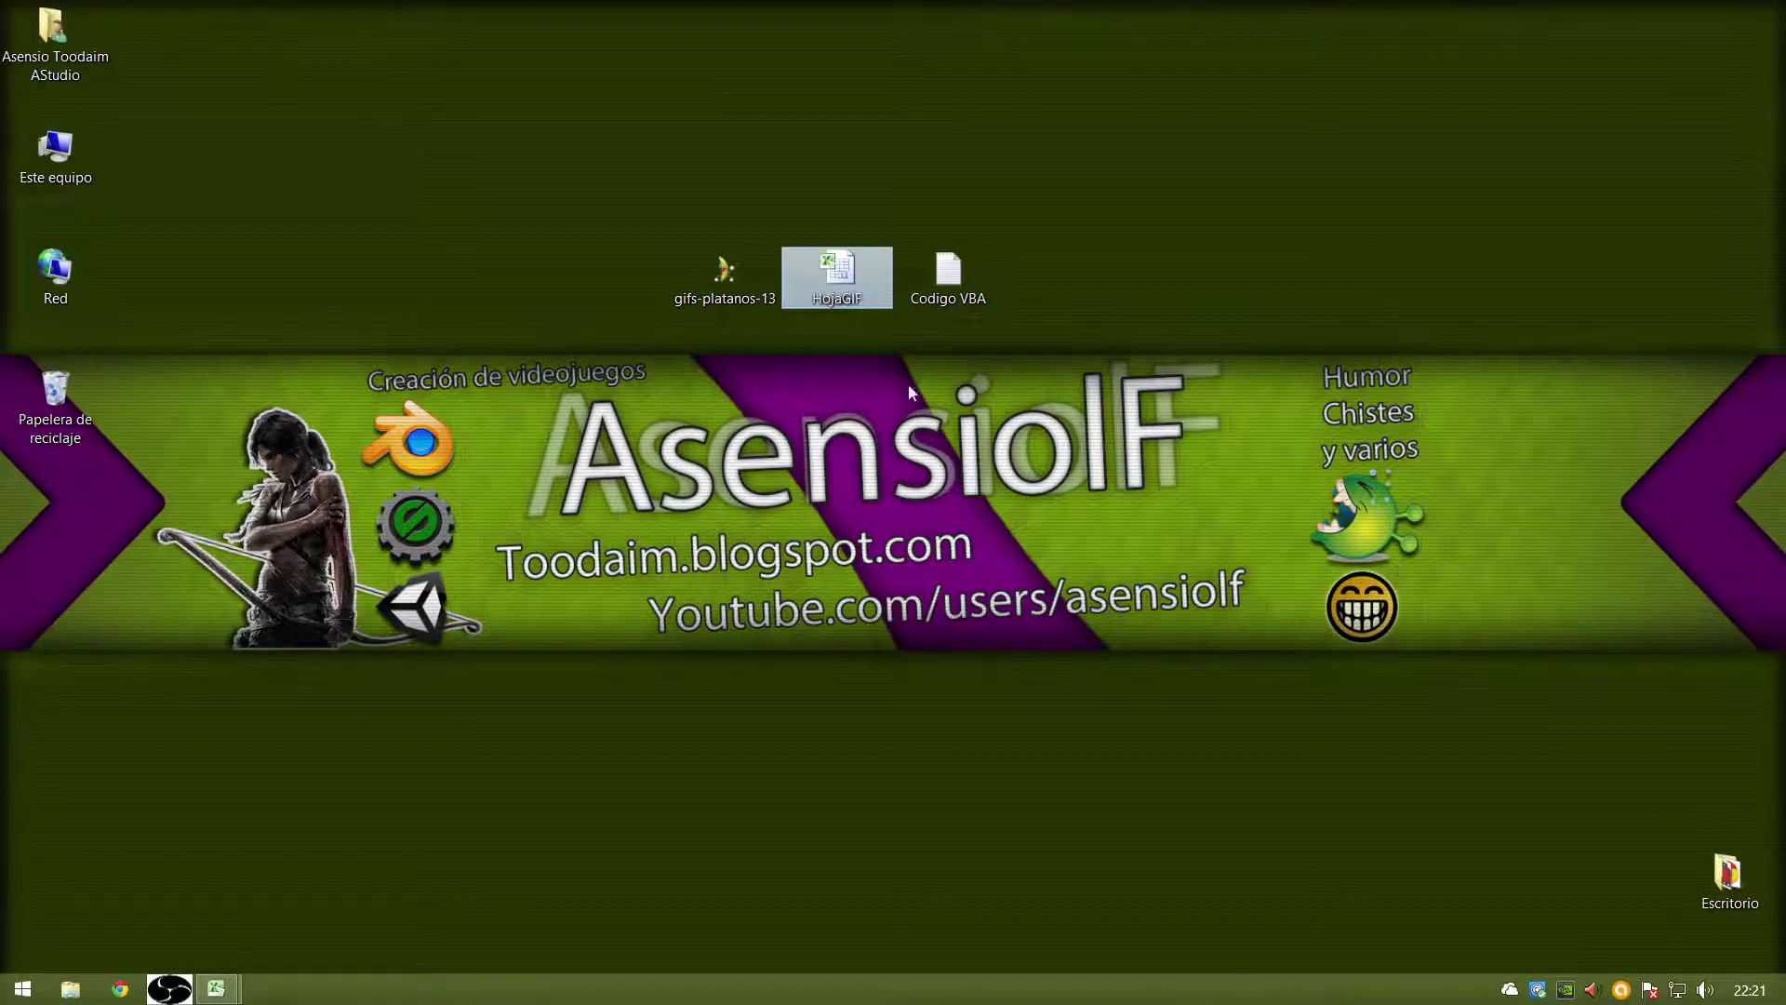
Copy the WebBrowser1.Navigate line from Codigo VBA.txt and return to the VBA editor's click procedure
{"action": "double_click", "coordinate": [948, 280]}
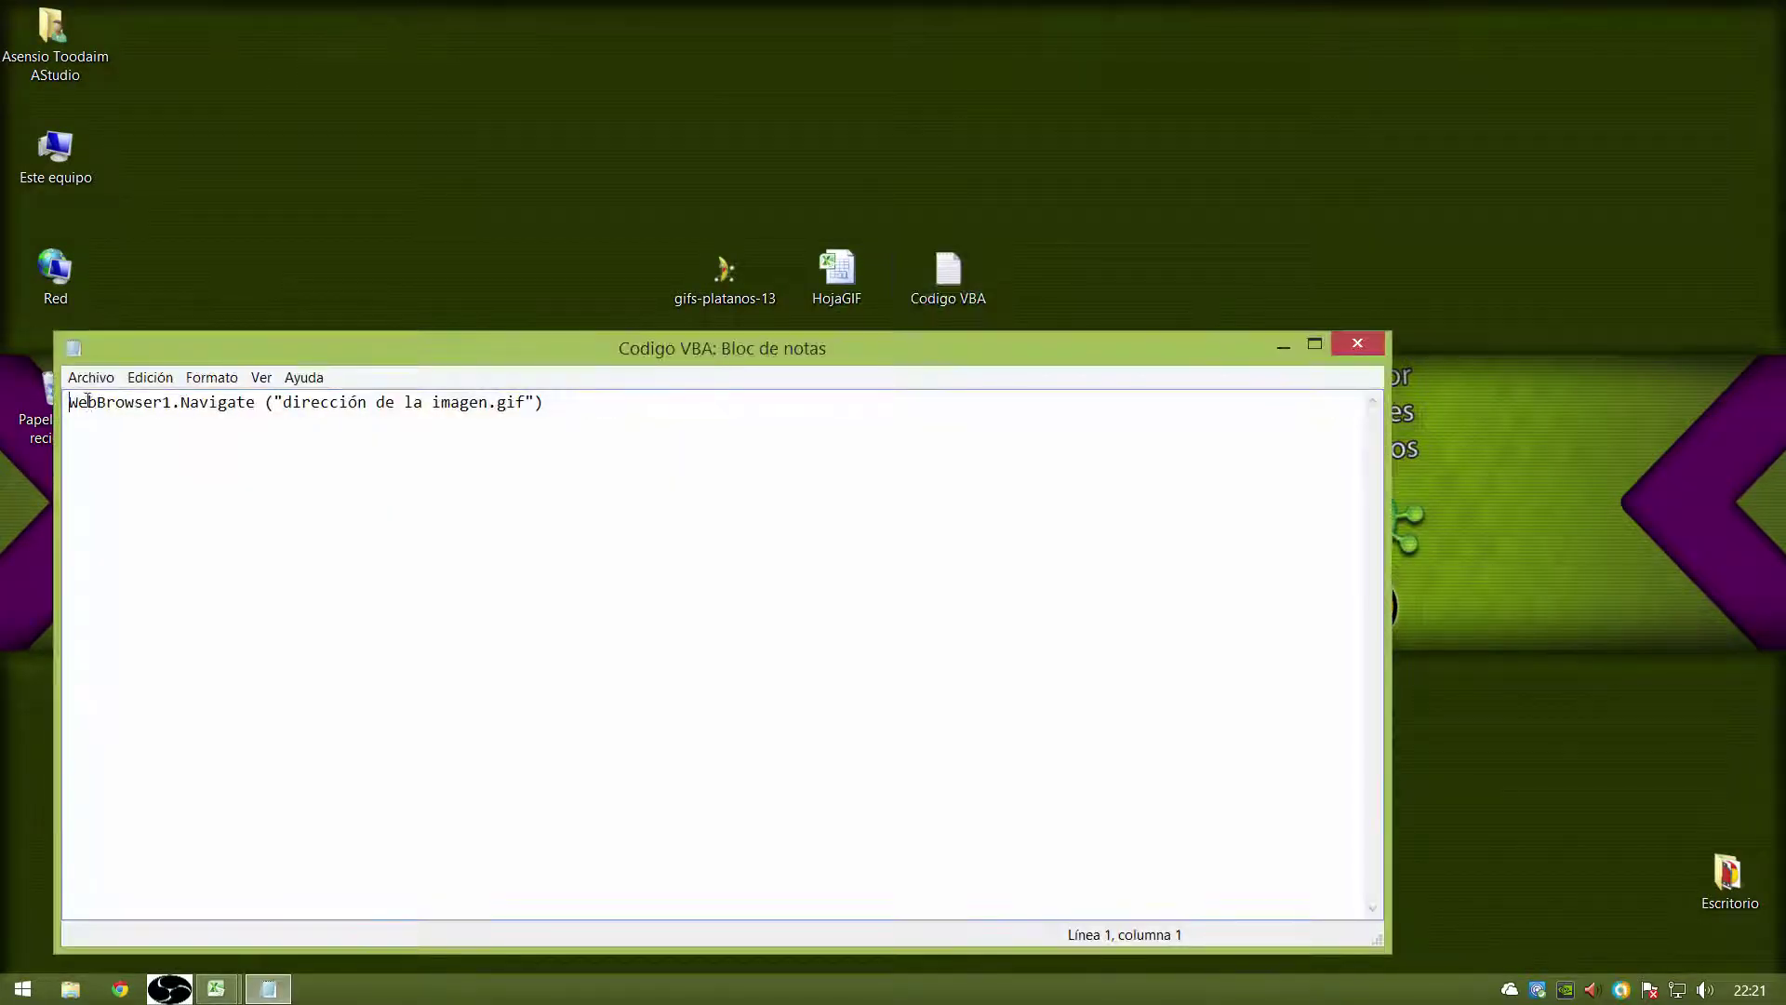
{"action": "left_click_drag", "start_coordinate": [69, 401], "coordinate": [550, 403]}
{"action": "right_click", "coordinate": [501, 414]}
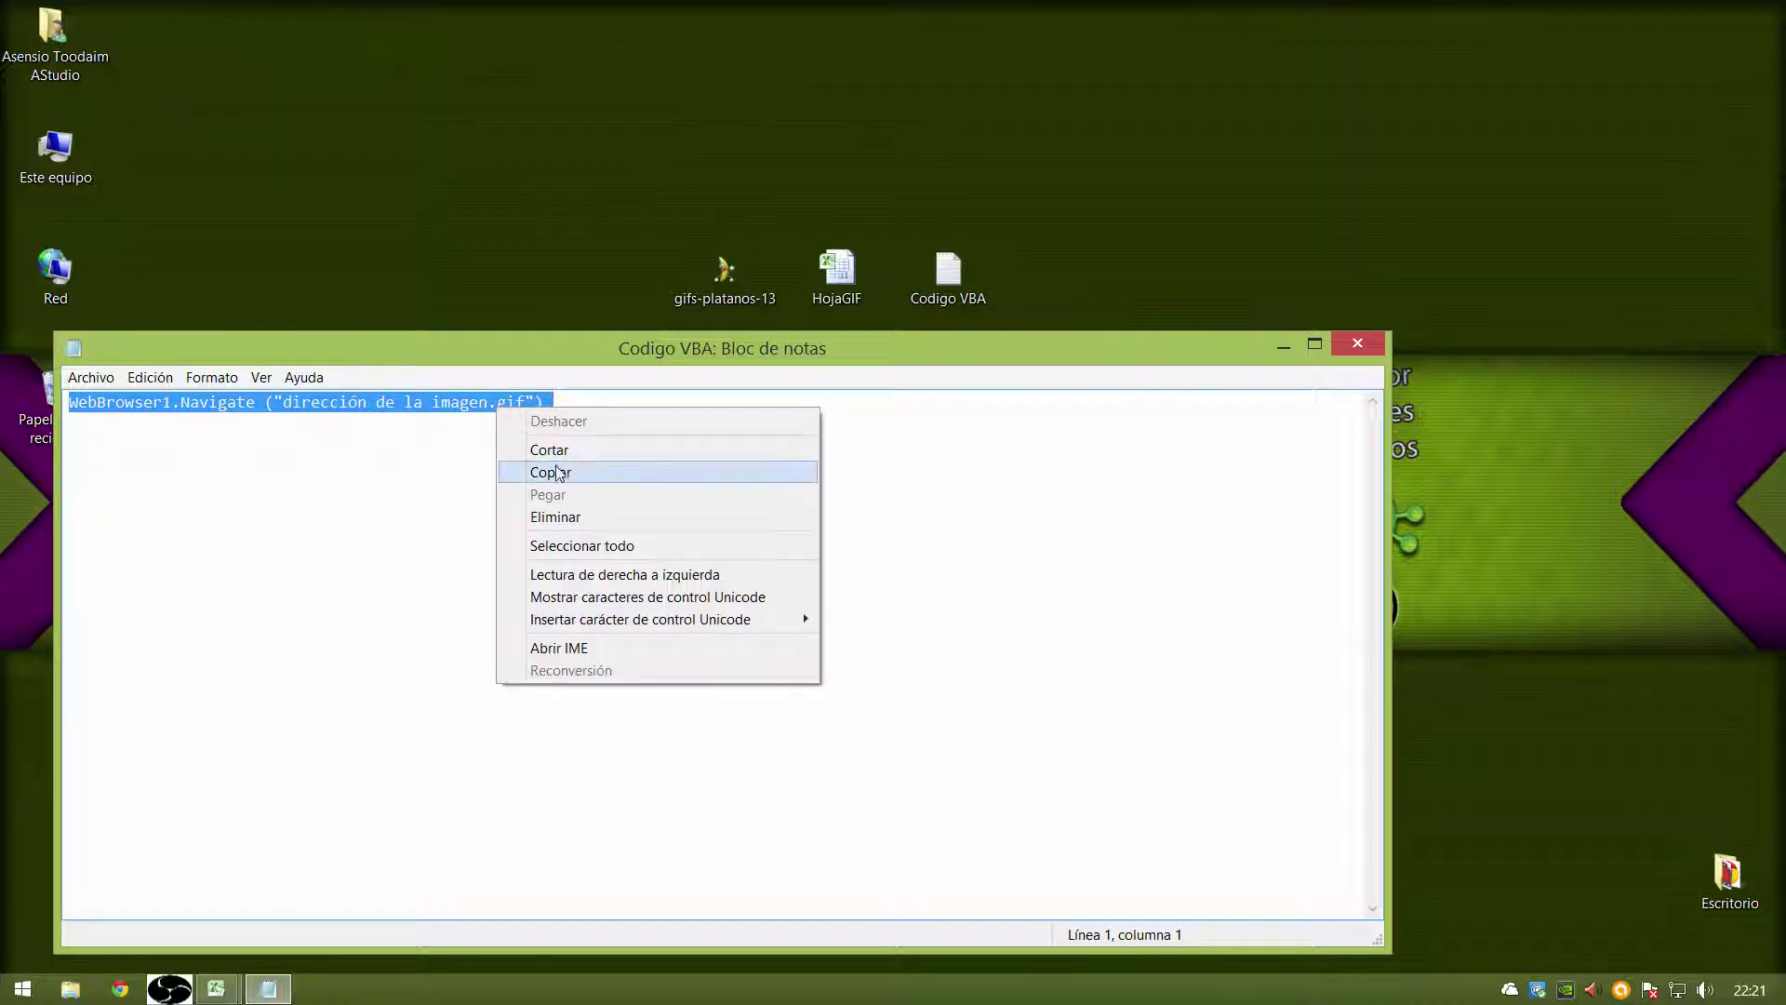
{"action": "left_click", "coordinate": [530, 471]}
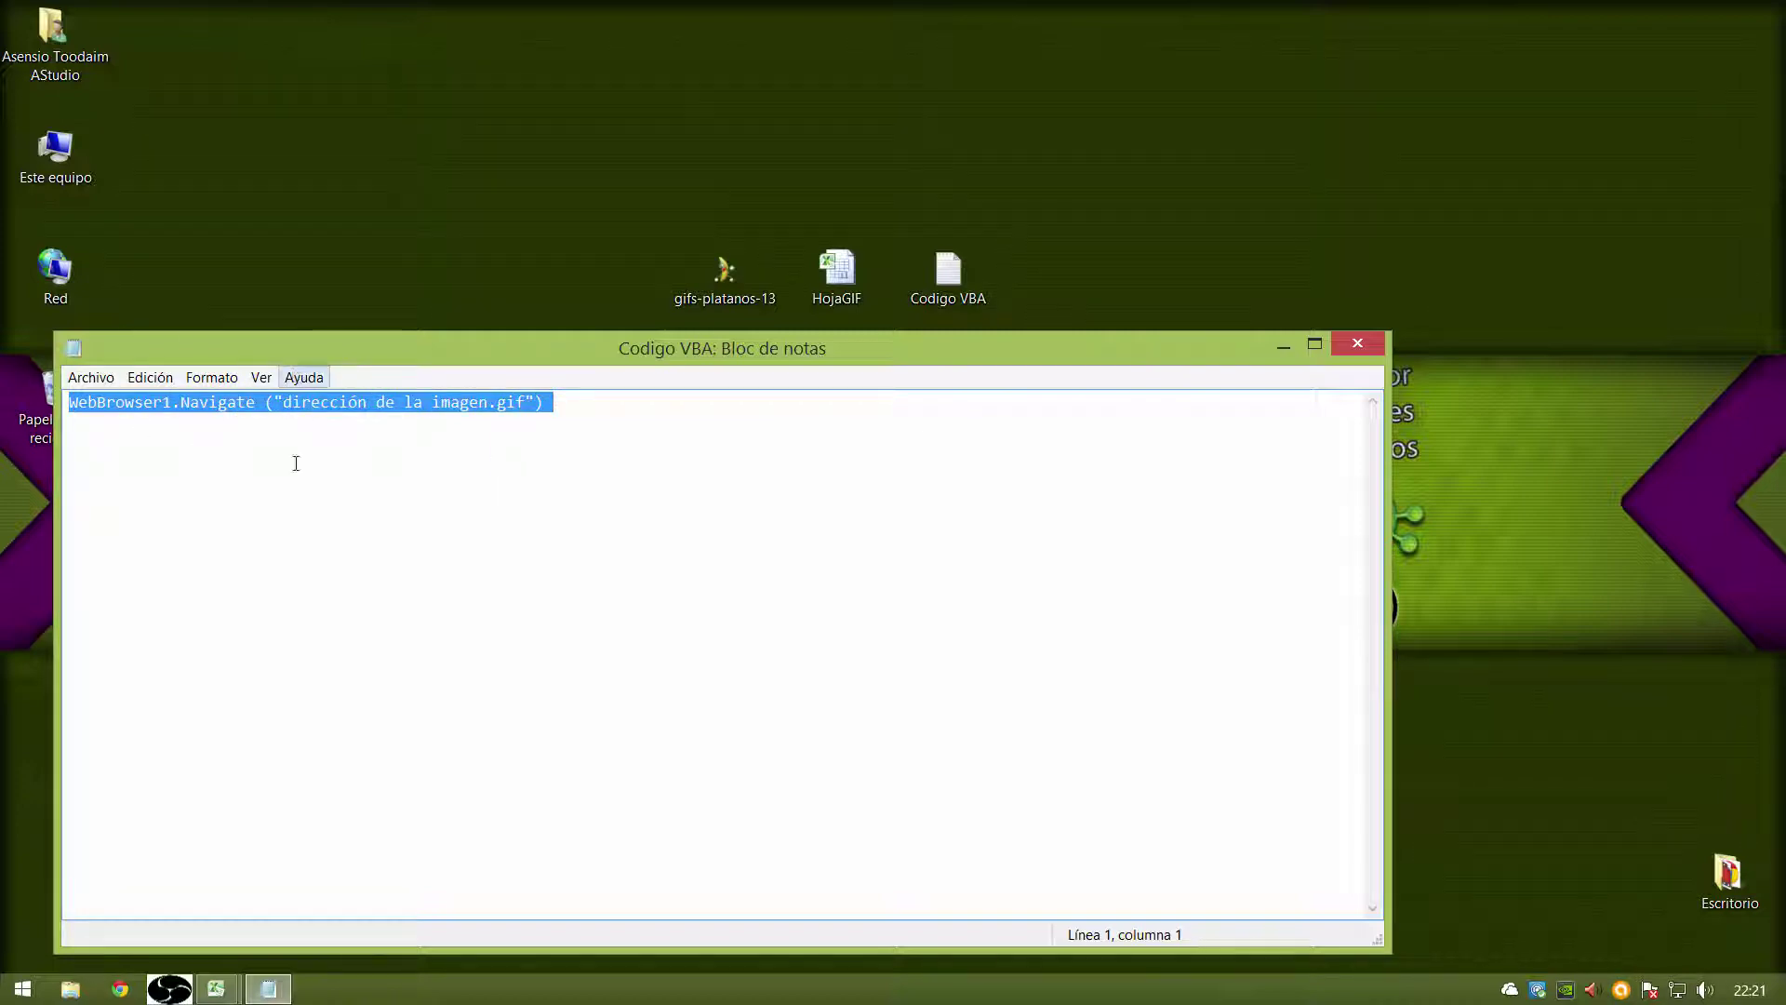
{"action": "left_click", "coordinate": [223, 986]}
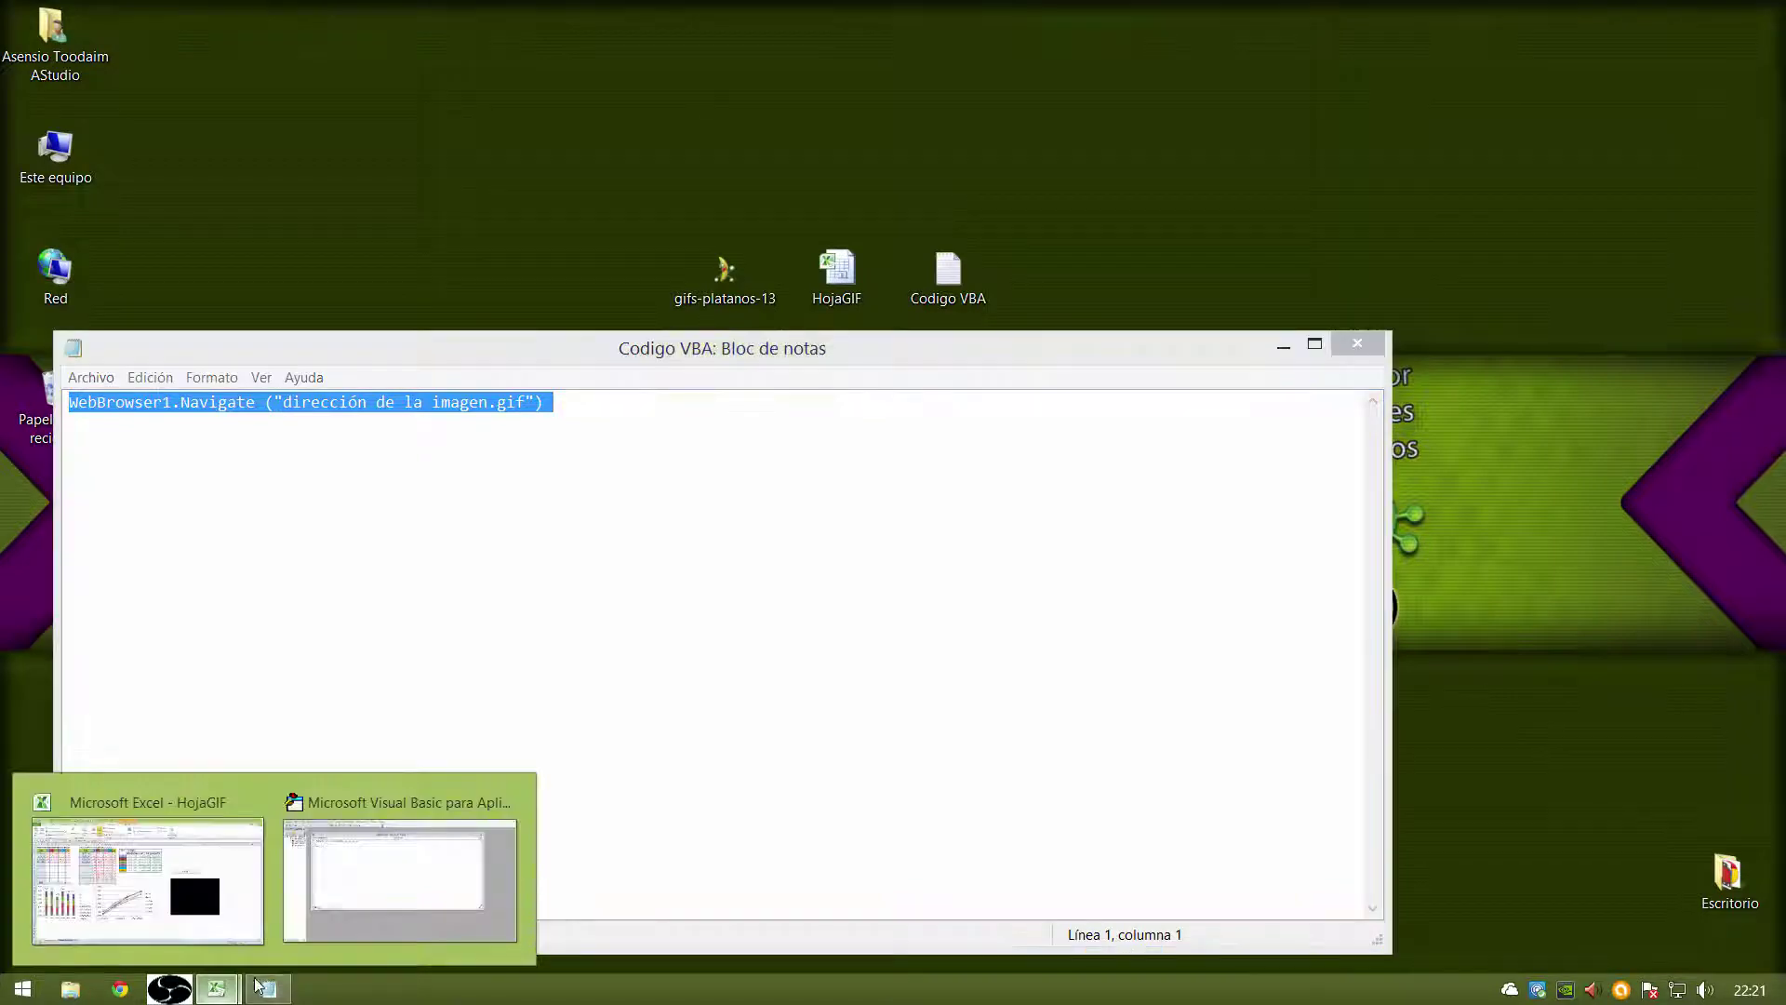
{"action": "left_click", "coordinate": [367, 884]}
{"action": "right_click", "coordinate": [263, 229]}
Paste the Navigate line, select the 'dirección de la imagen.gif' placeholder, and show the desktop
{"action": "left_click", "coordinate": [328, 283]}
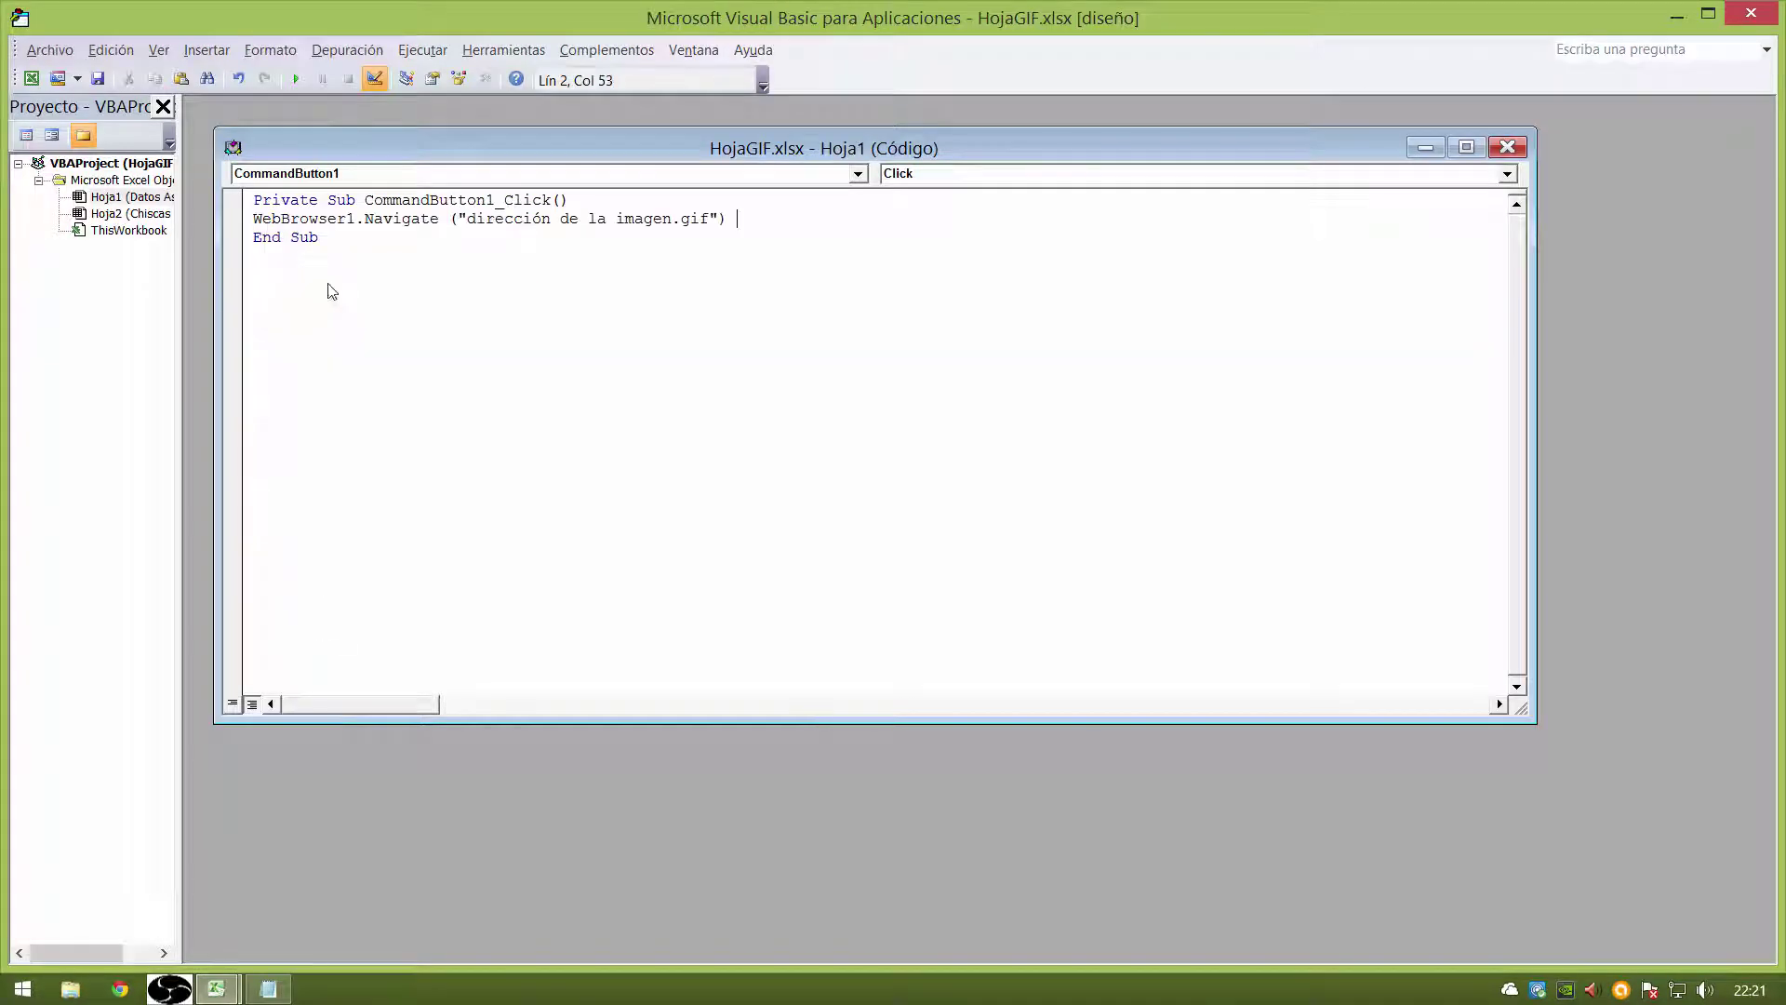
{"action": "mouse_move", "coordinate": [469, 223]}
{"action": "left_mouse_down"}
{"action": "mouse_move", "coordinate": [705, 218]}
{"action": "mouse_move", "coordinate": [704, 242]}
{"action": "left_mouse_up"}
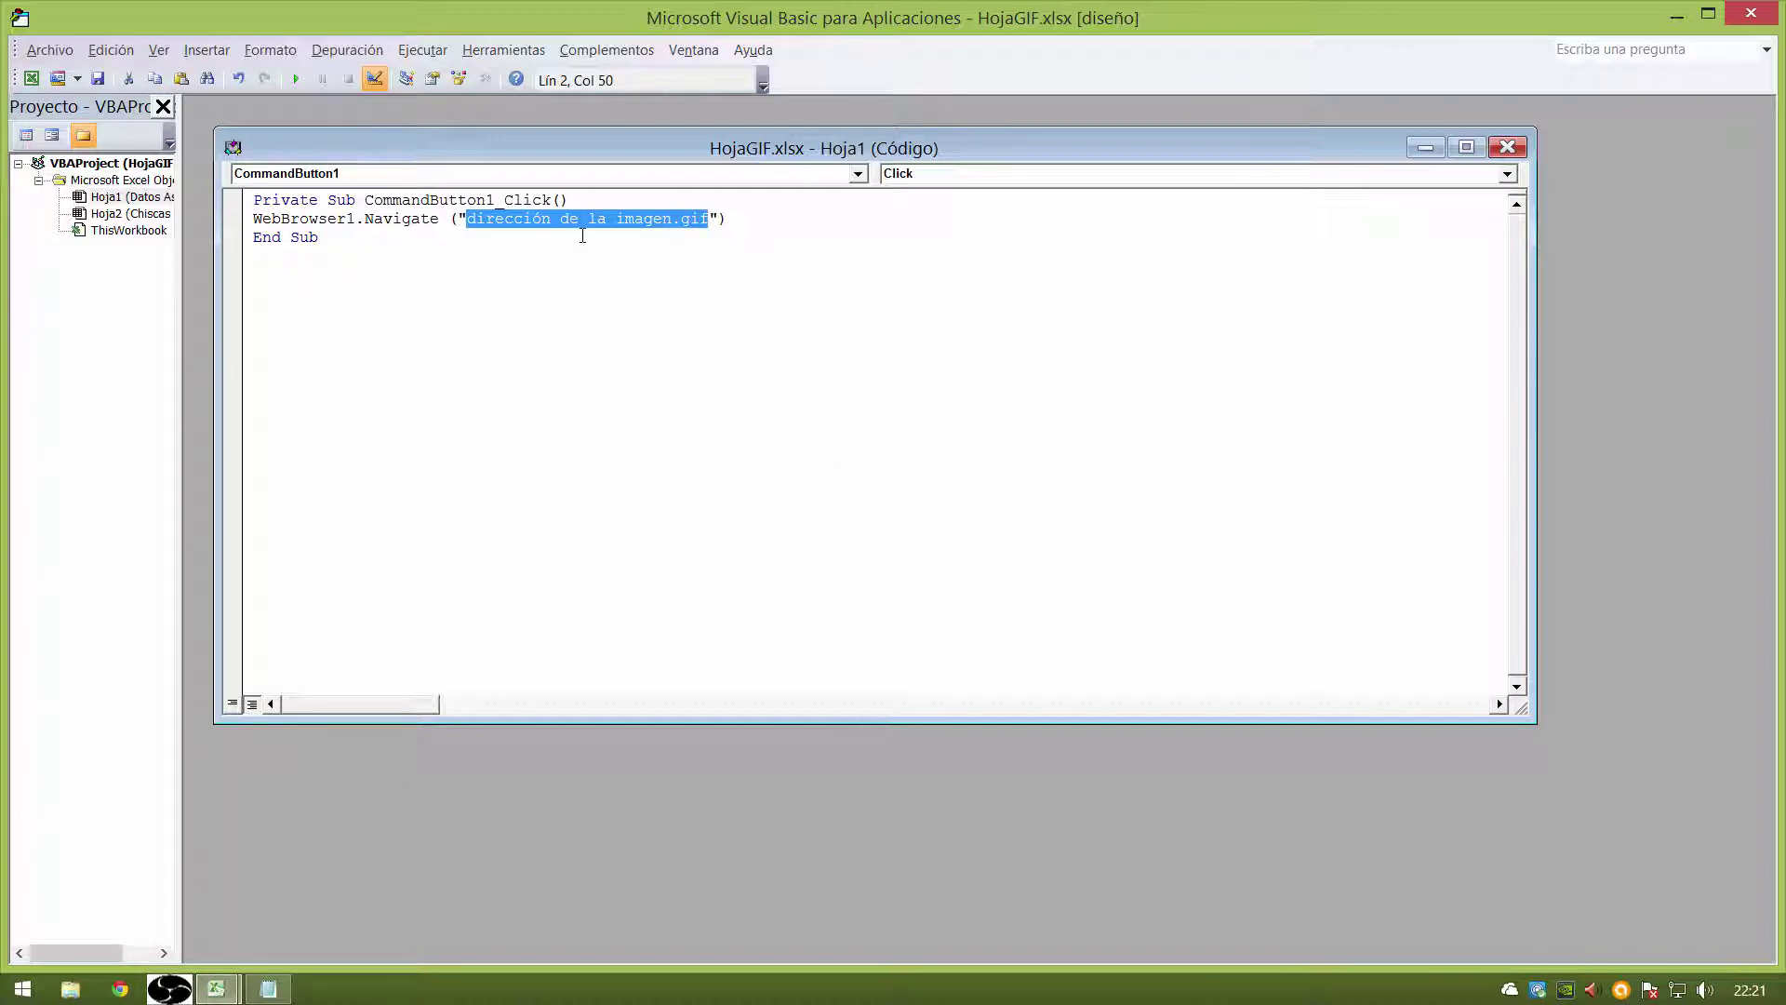
{"action": "key", "text": "super+d"}
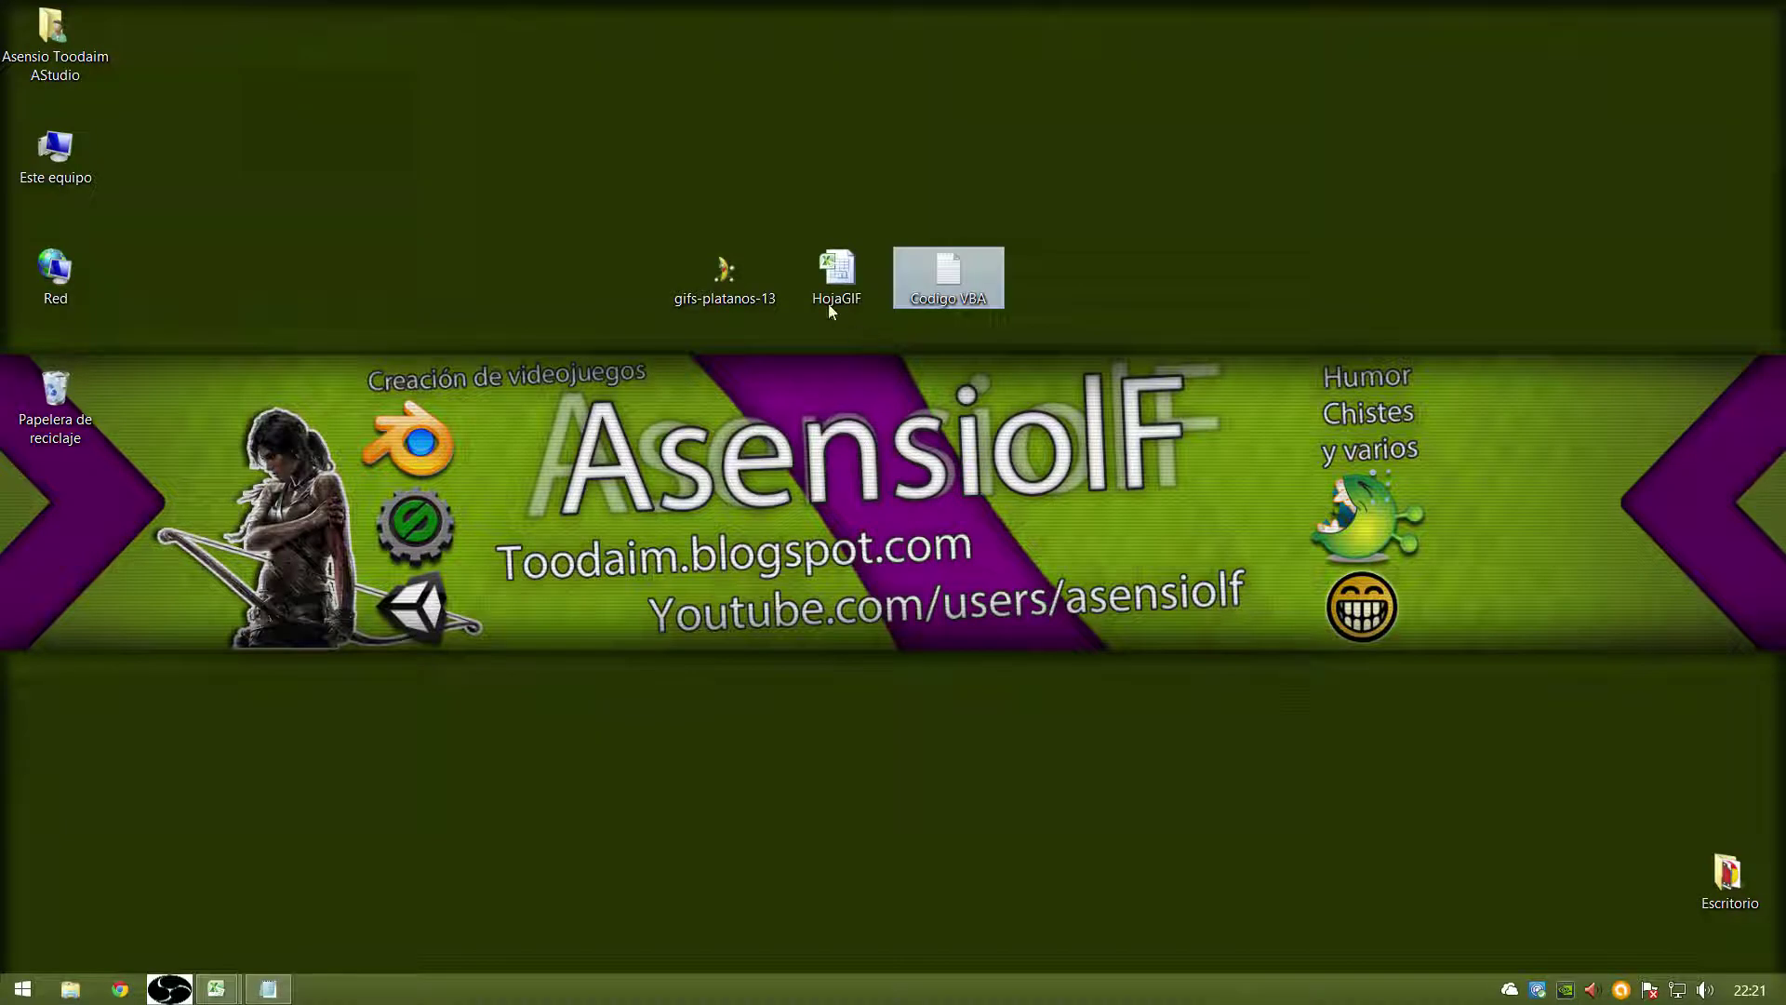
Check the properties of the gifs-platanos-13 GIF file on the desktop
{"action": "left_click", "coordinate": [725, 272]}
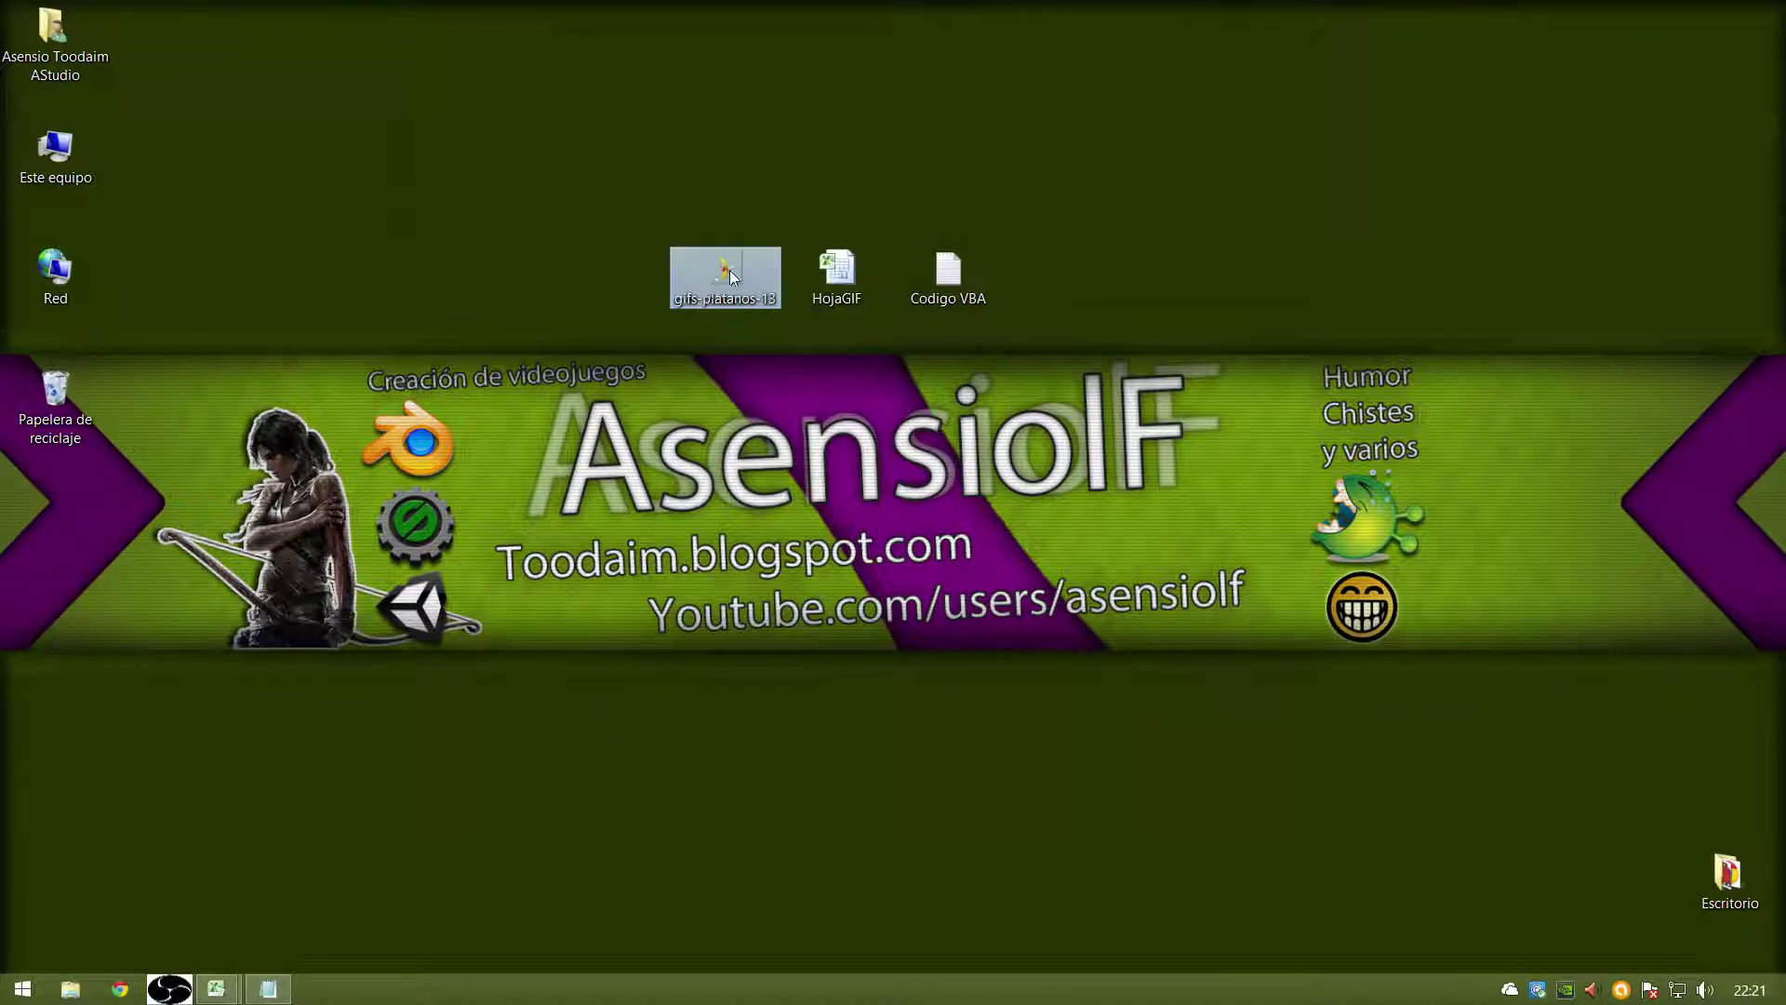
{"action": "right_click", "coordinate": [730, 276]}
{"action": "left_click", "coordinate": [772, 700]}
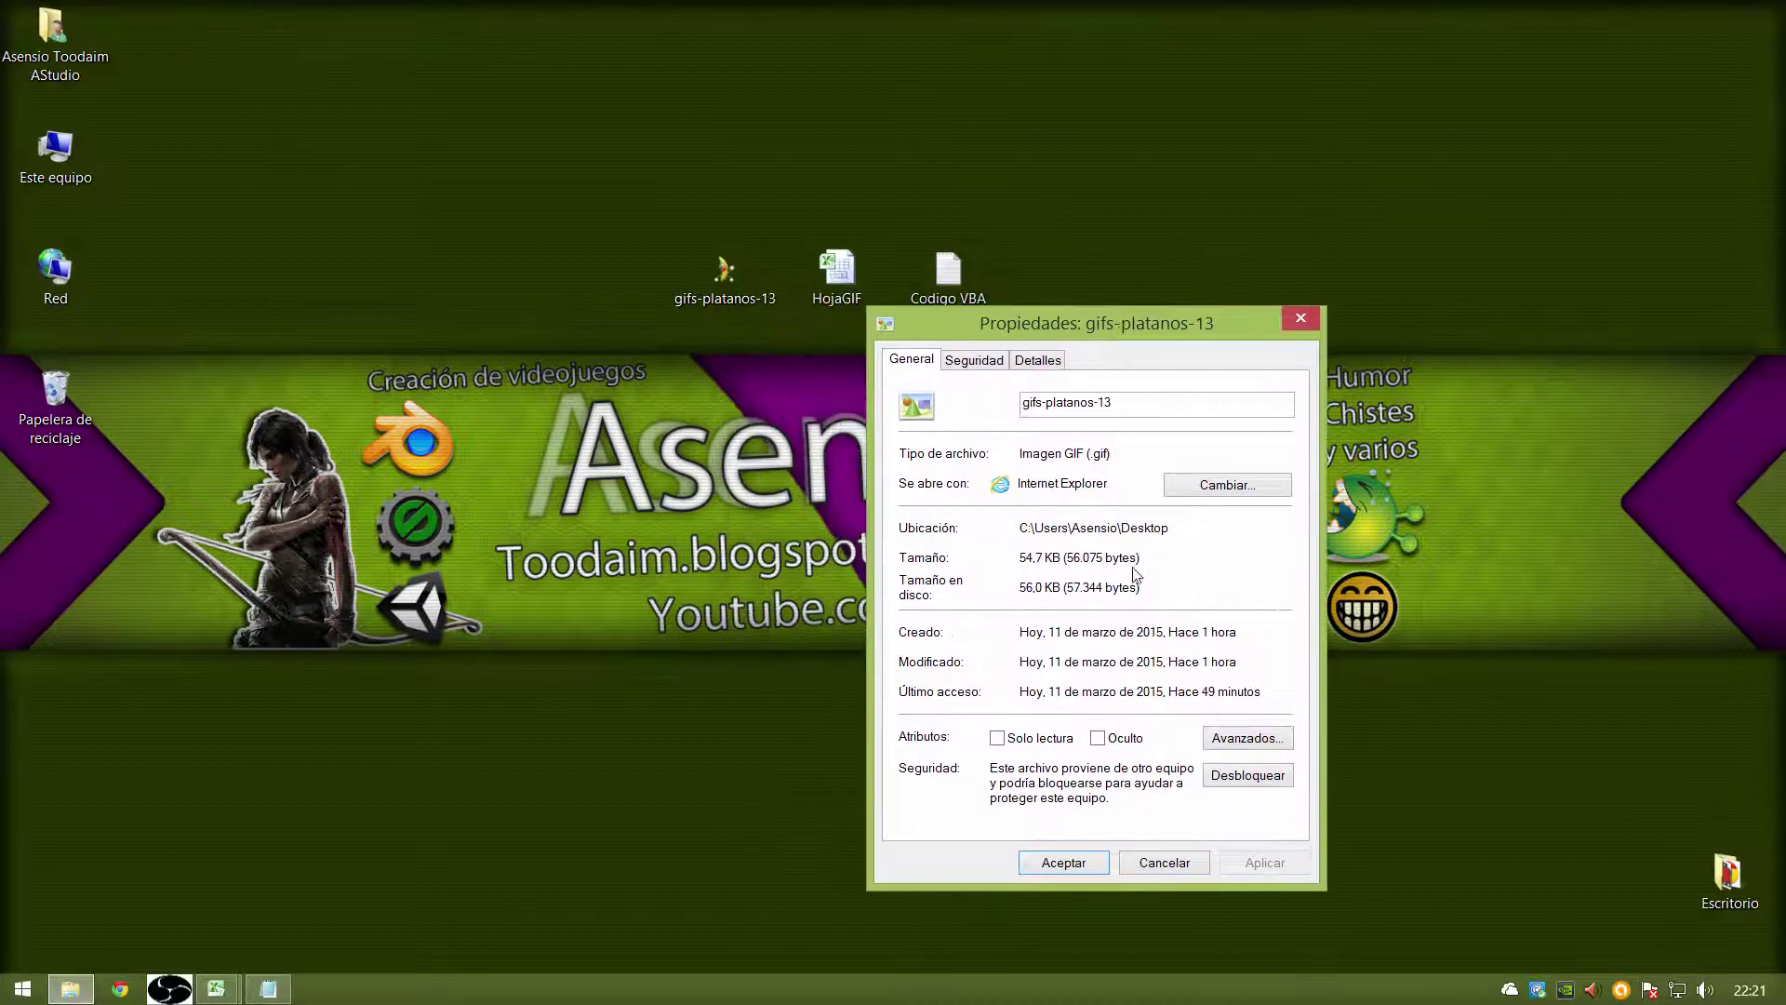
{"action": "left_click", "coordinate": [1104, 866]}
Open gifs-platanos-13.gif in Internet Explorer, copy its full file path, and close the browser
{"action": "double_click", "coordinate": [725, 273]}
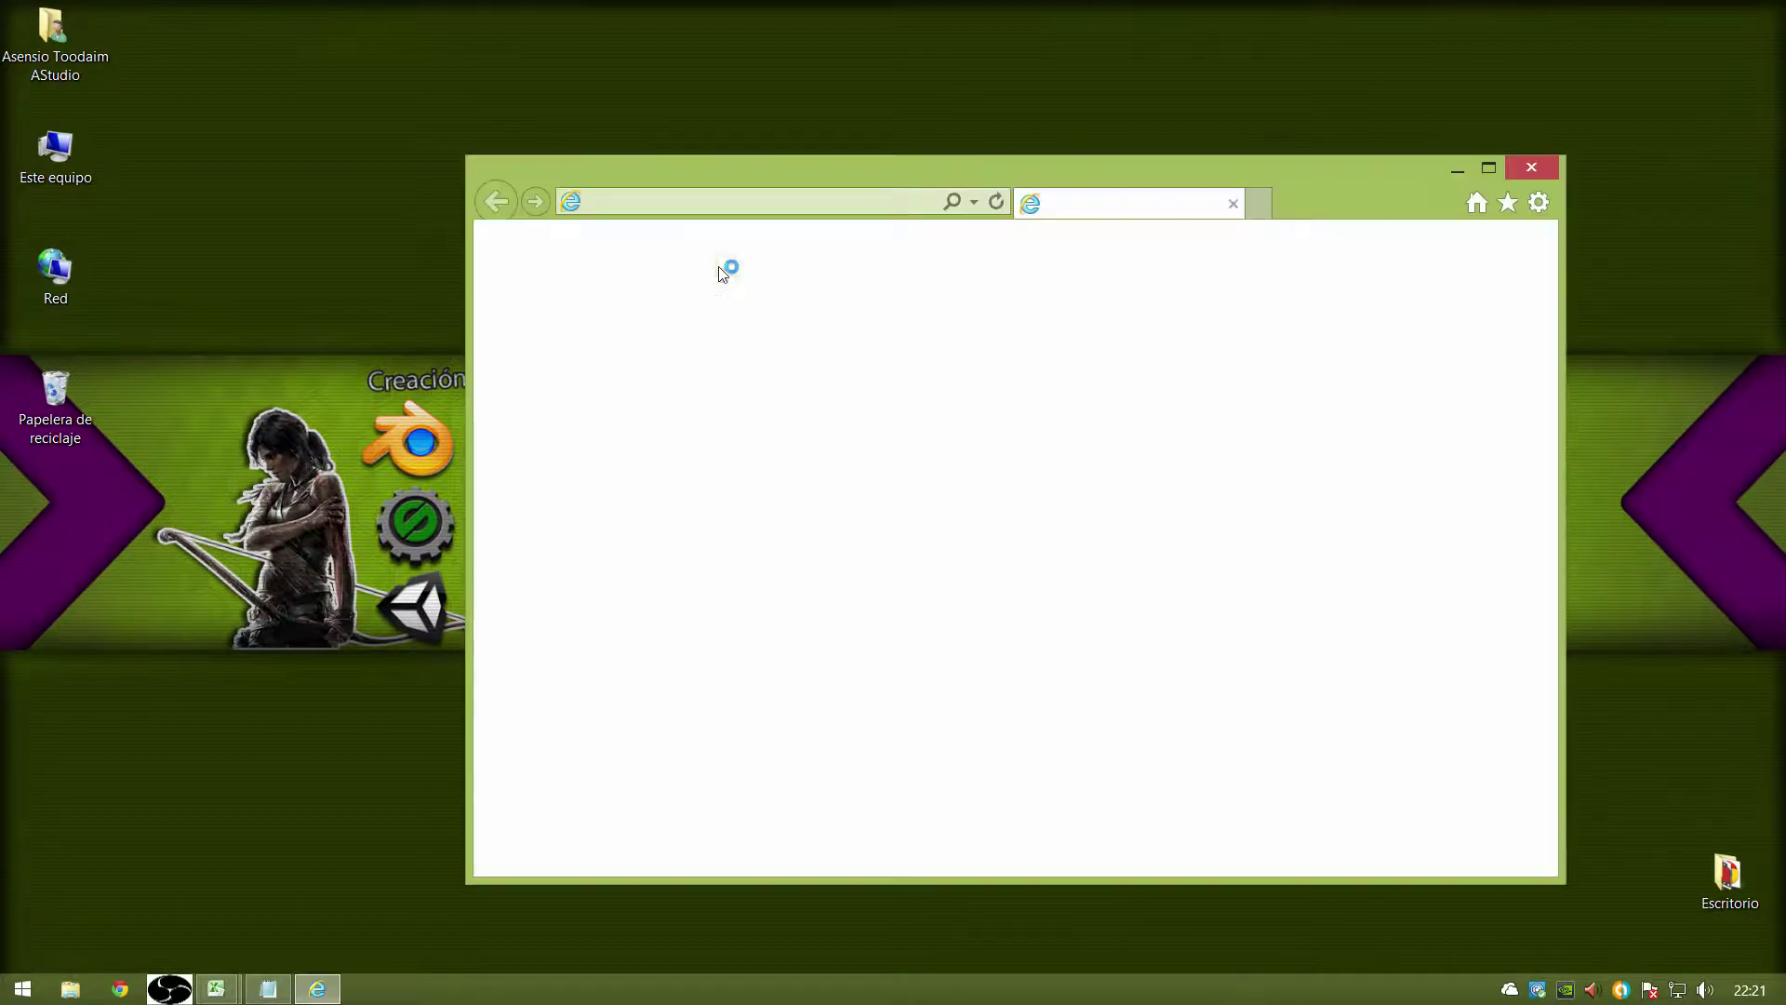
{"action": "left_click", "coordinate": [597, 203]}
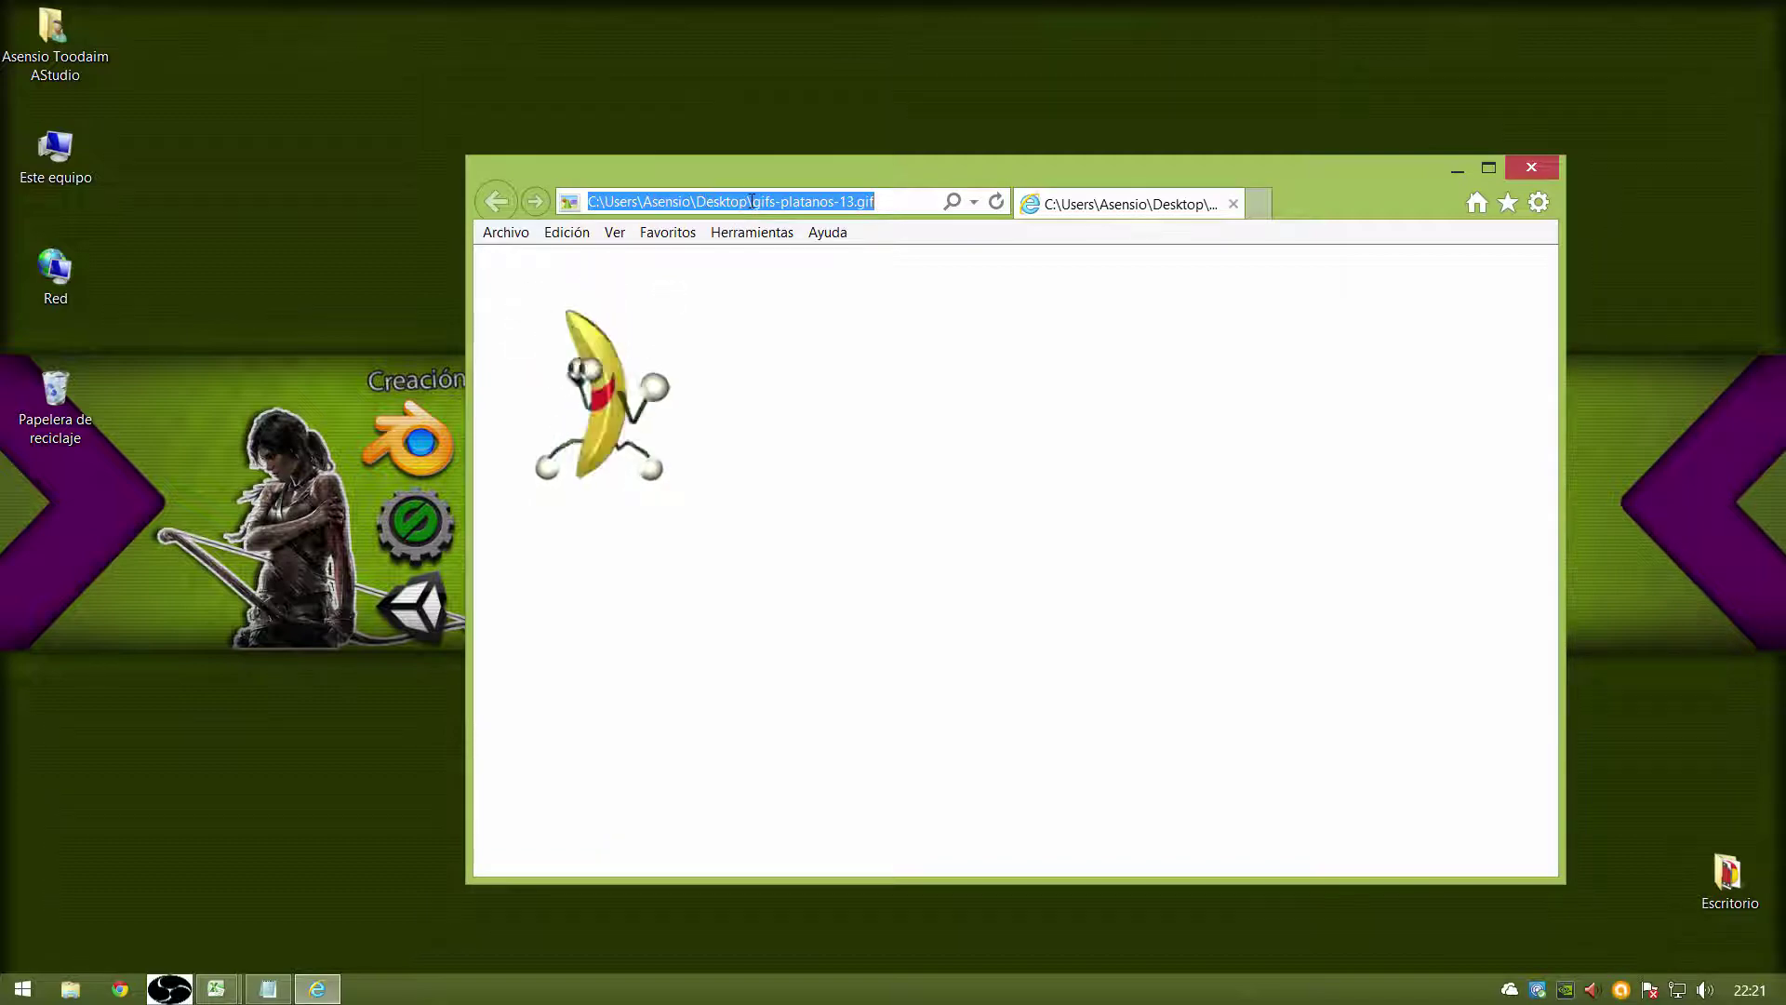
{"action": "right_click", "coordinate": [833, 199]}
{"action": "left_click", "coordinate": [900, 284]}
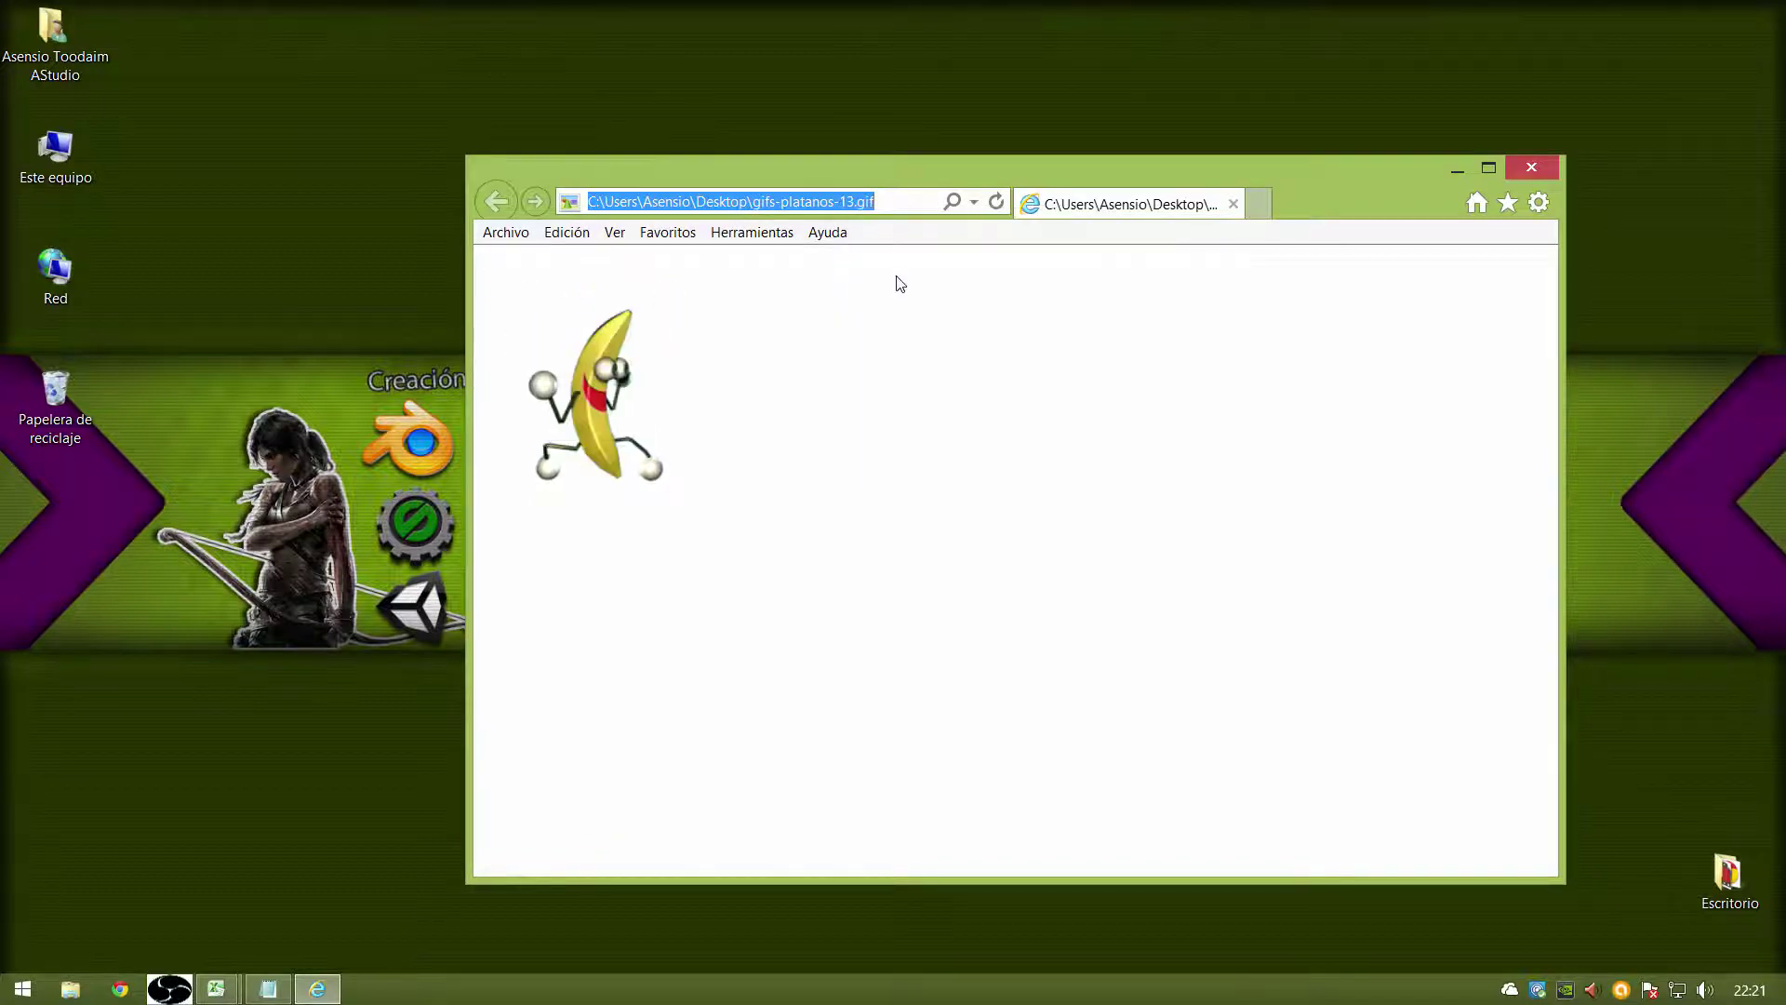
{"action": "left_click", "coordinate": [1532, 167]}
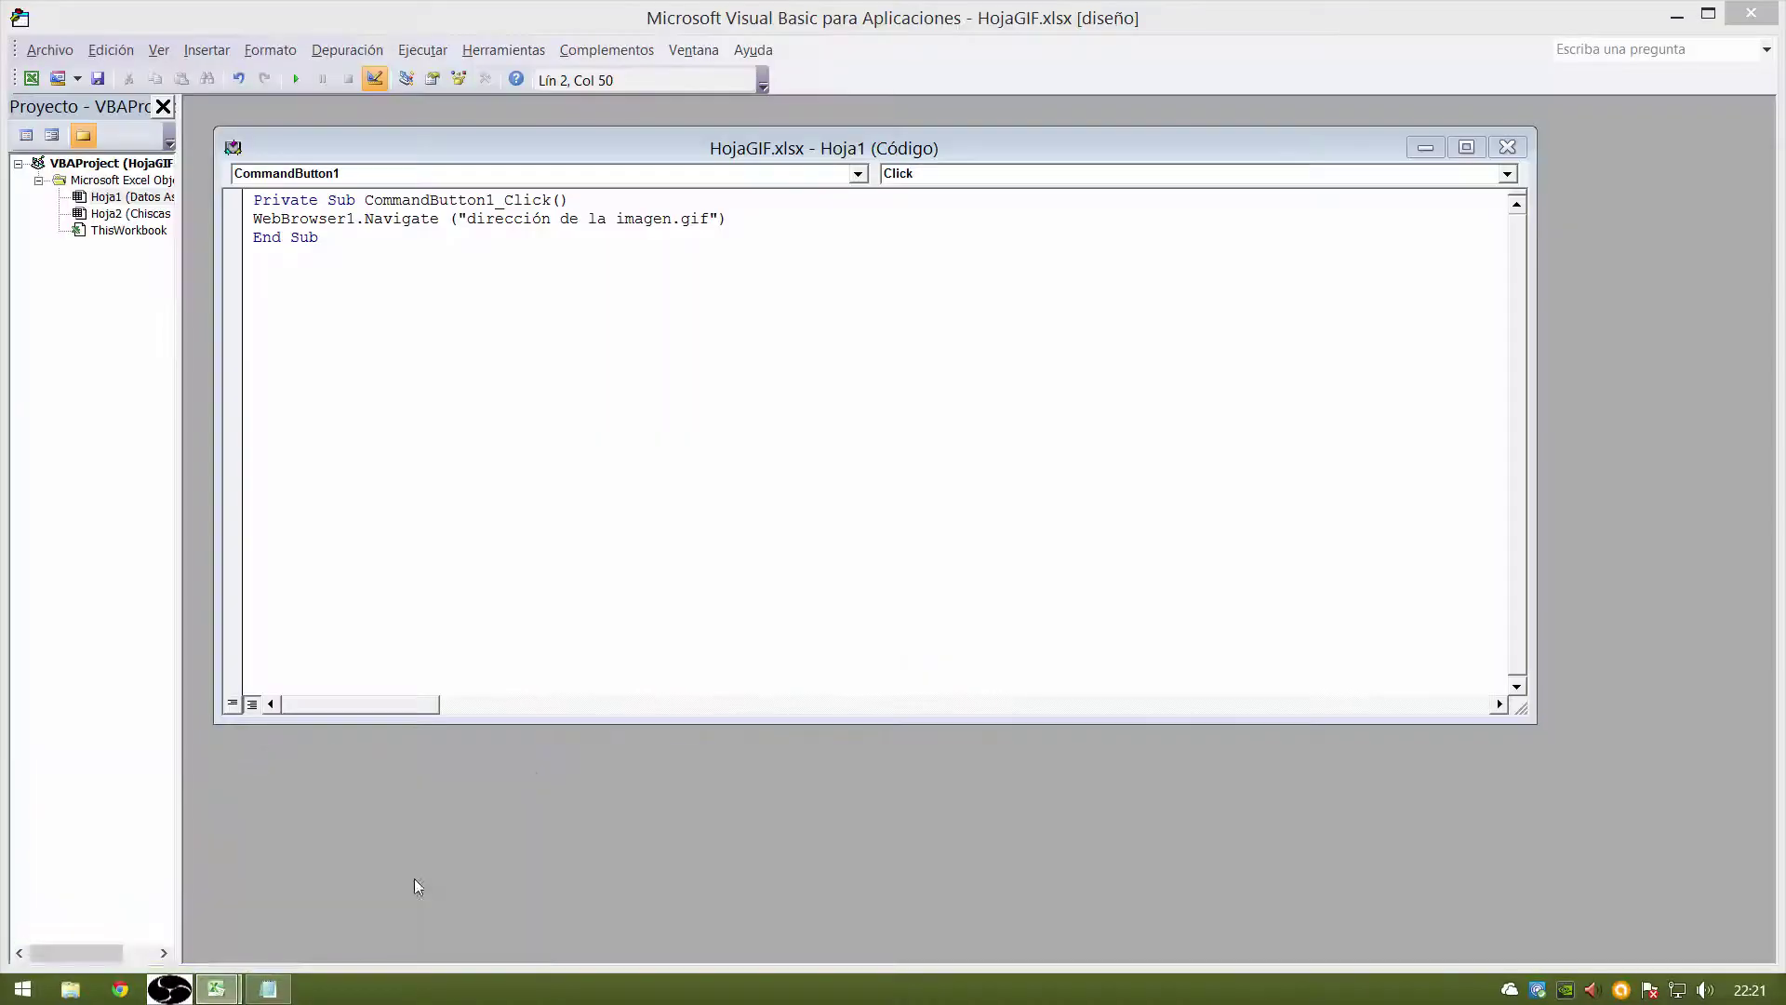
Replace the placeholder path in the Navigate line with the copied gifs-platanos-13.gif path
{"action": "mouse_move", "coordinate": [216, 990]}
{"action": "left_click", "coordinate": [415, 878]}
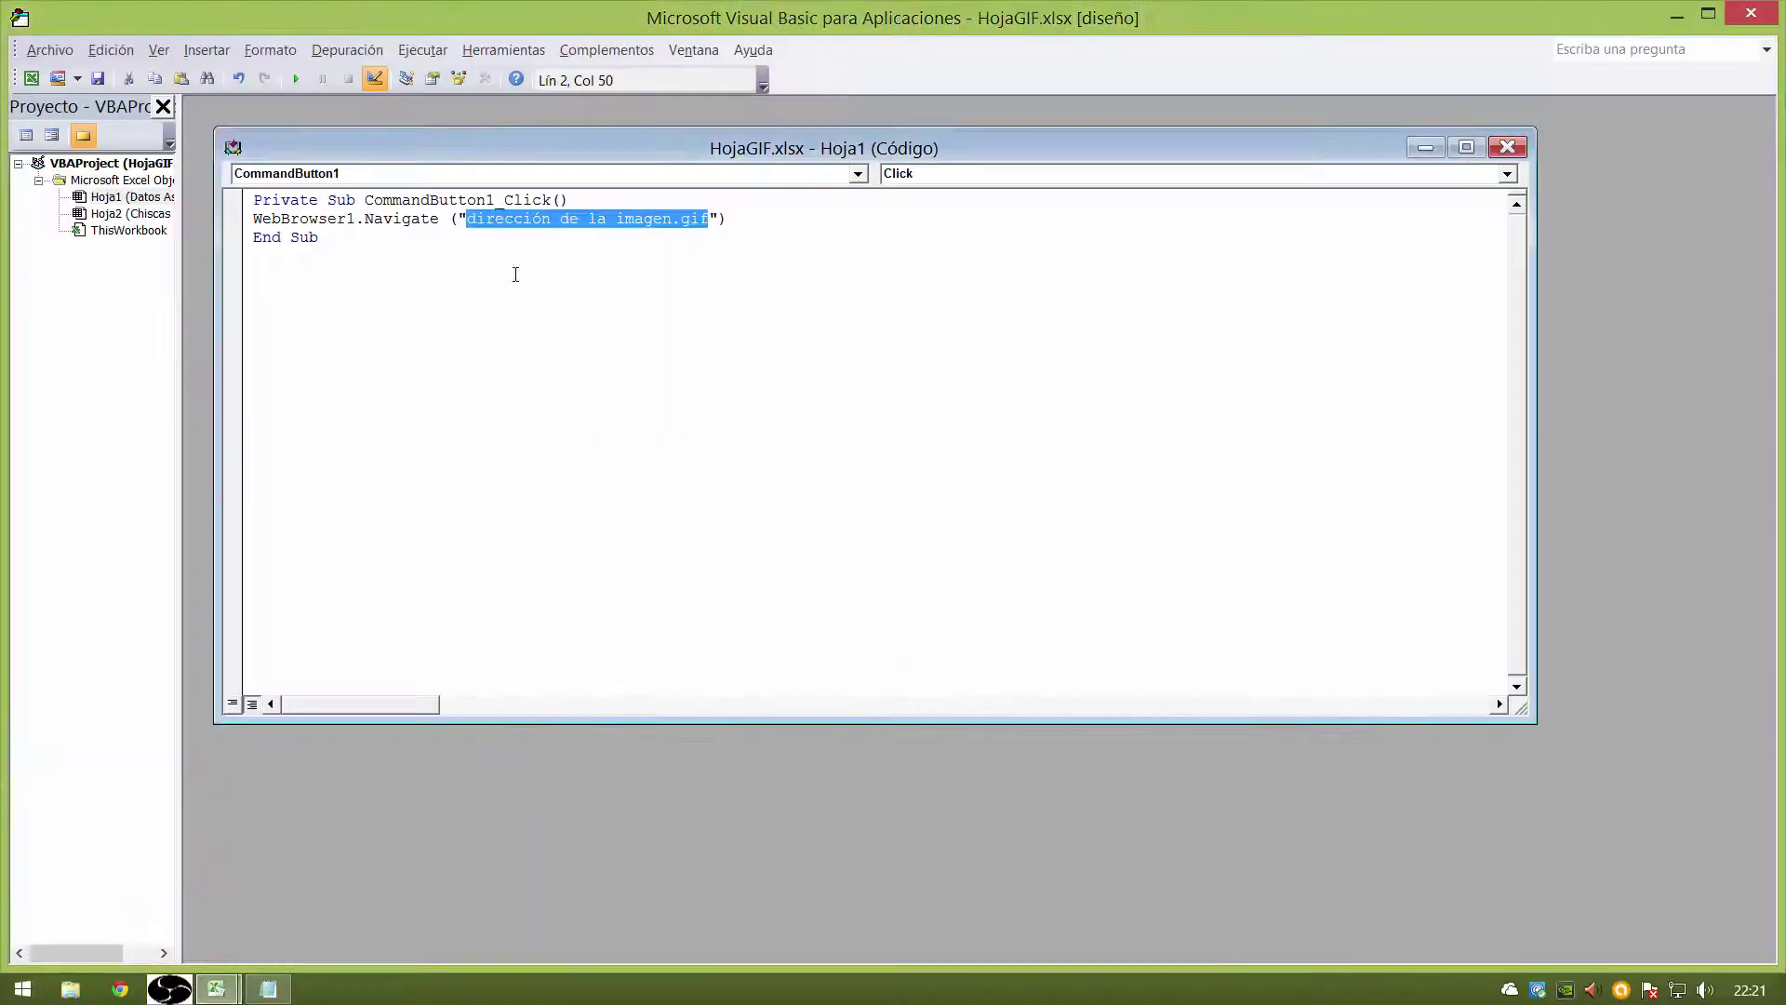
{"action": "right_click", "coordinate": [561, 214]}
{"action": "left_click", "coordinate": [604, 271]}
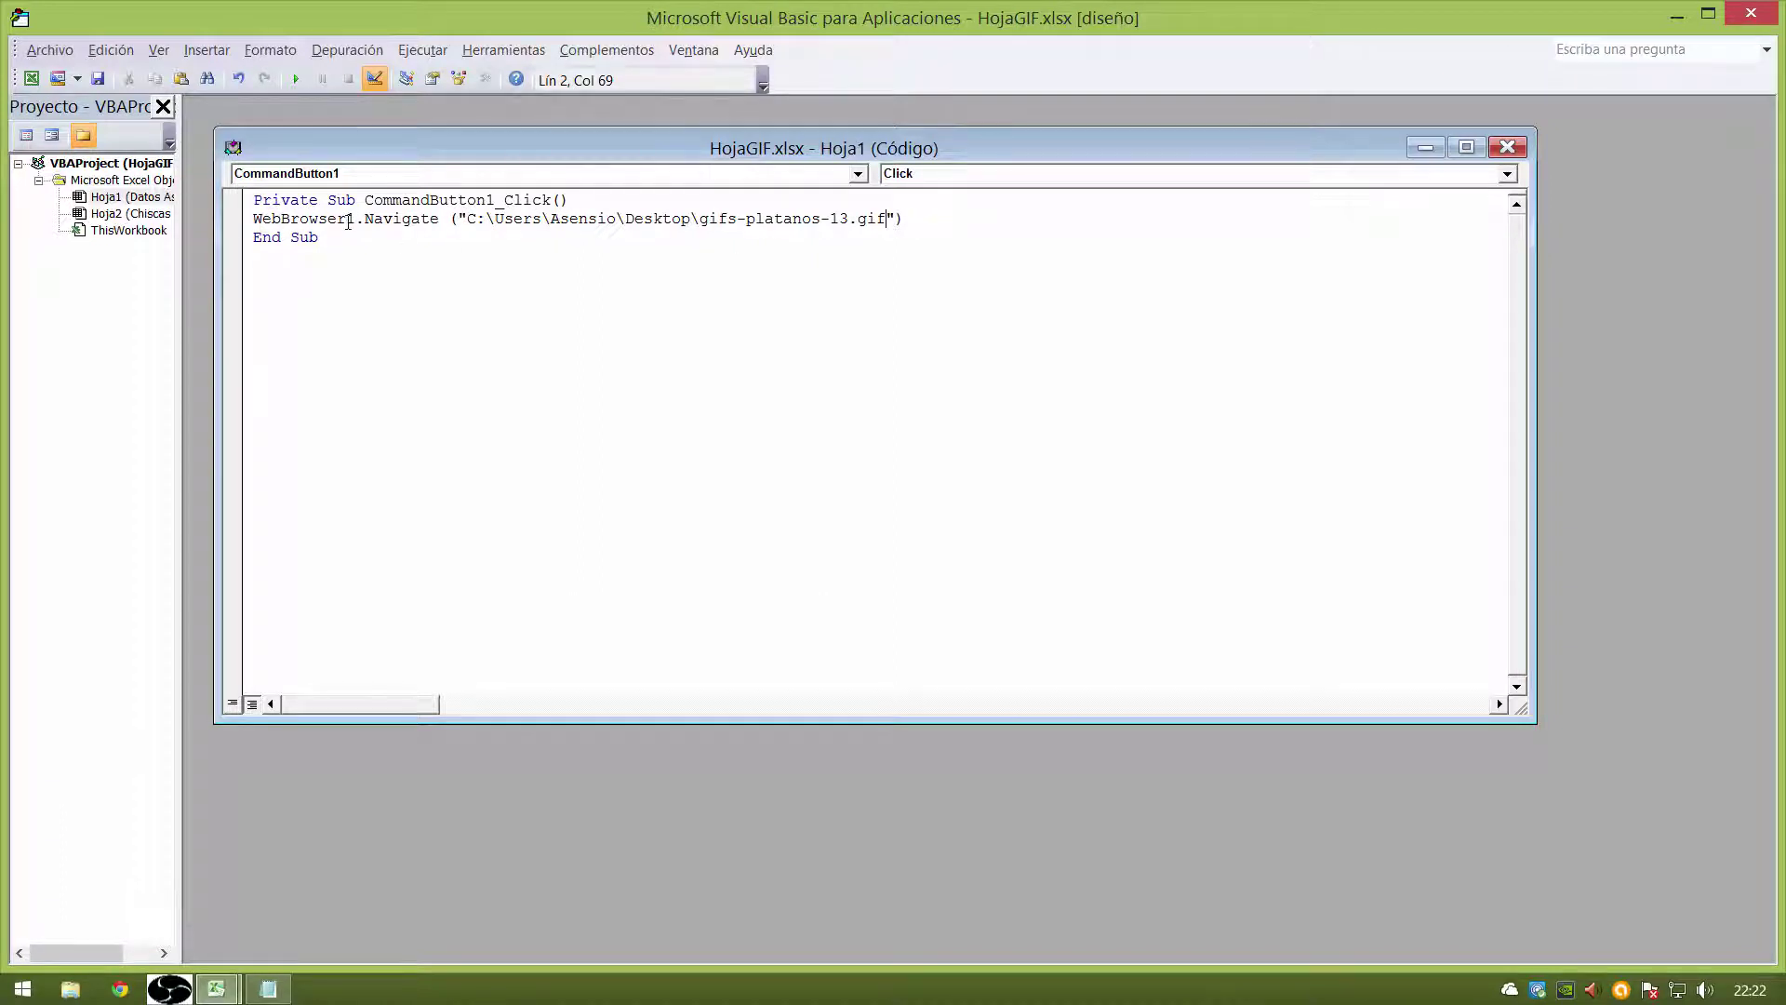
Save the workbook, accepting the macro and privacy warnings, and close the VBA editor
{"action": "left_click", "coordinate": [98, 78]}
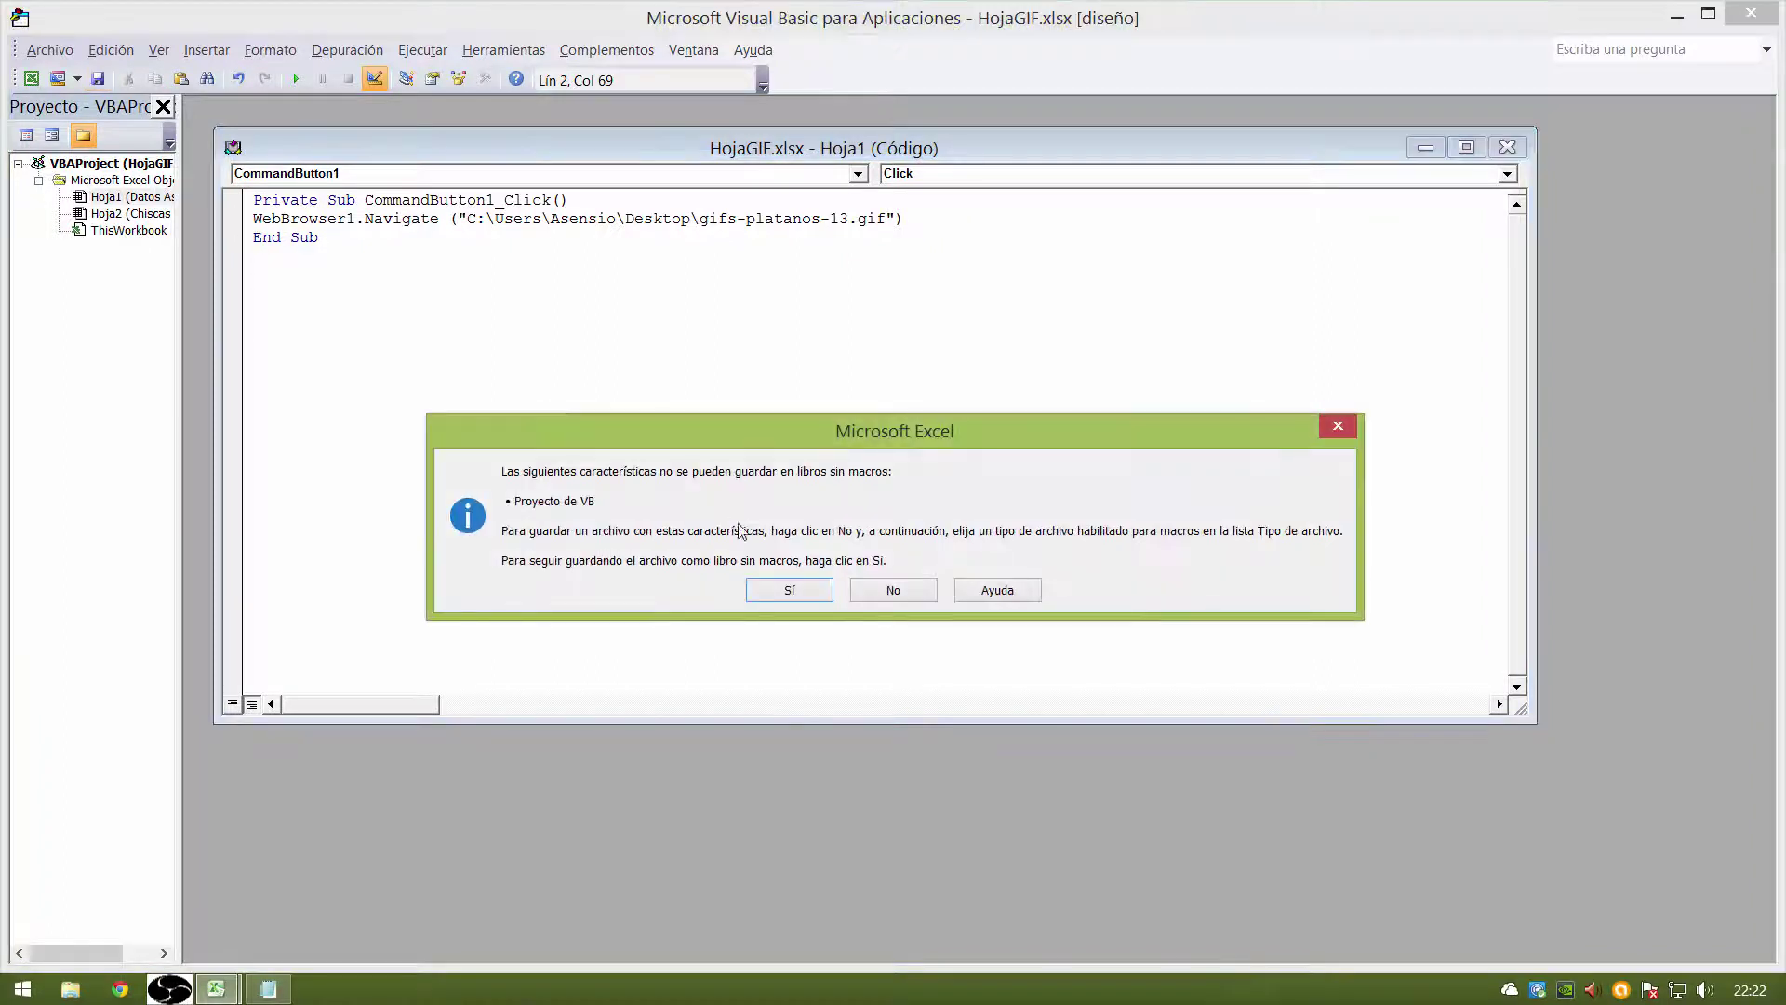
{"action": "left_click", "coordinate": [791, 588]}
{"action": "left_click", "coordinate": [819, 556]}
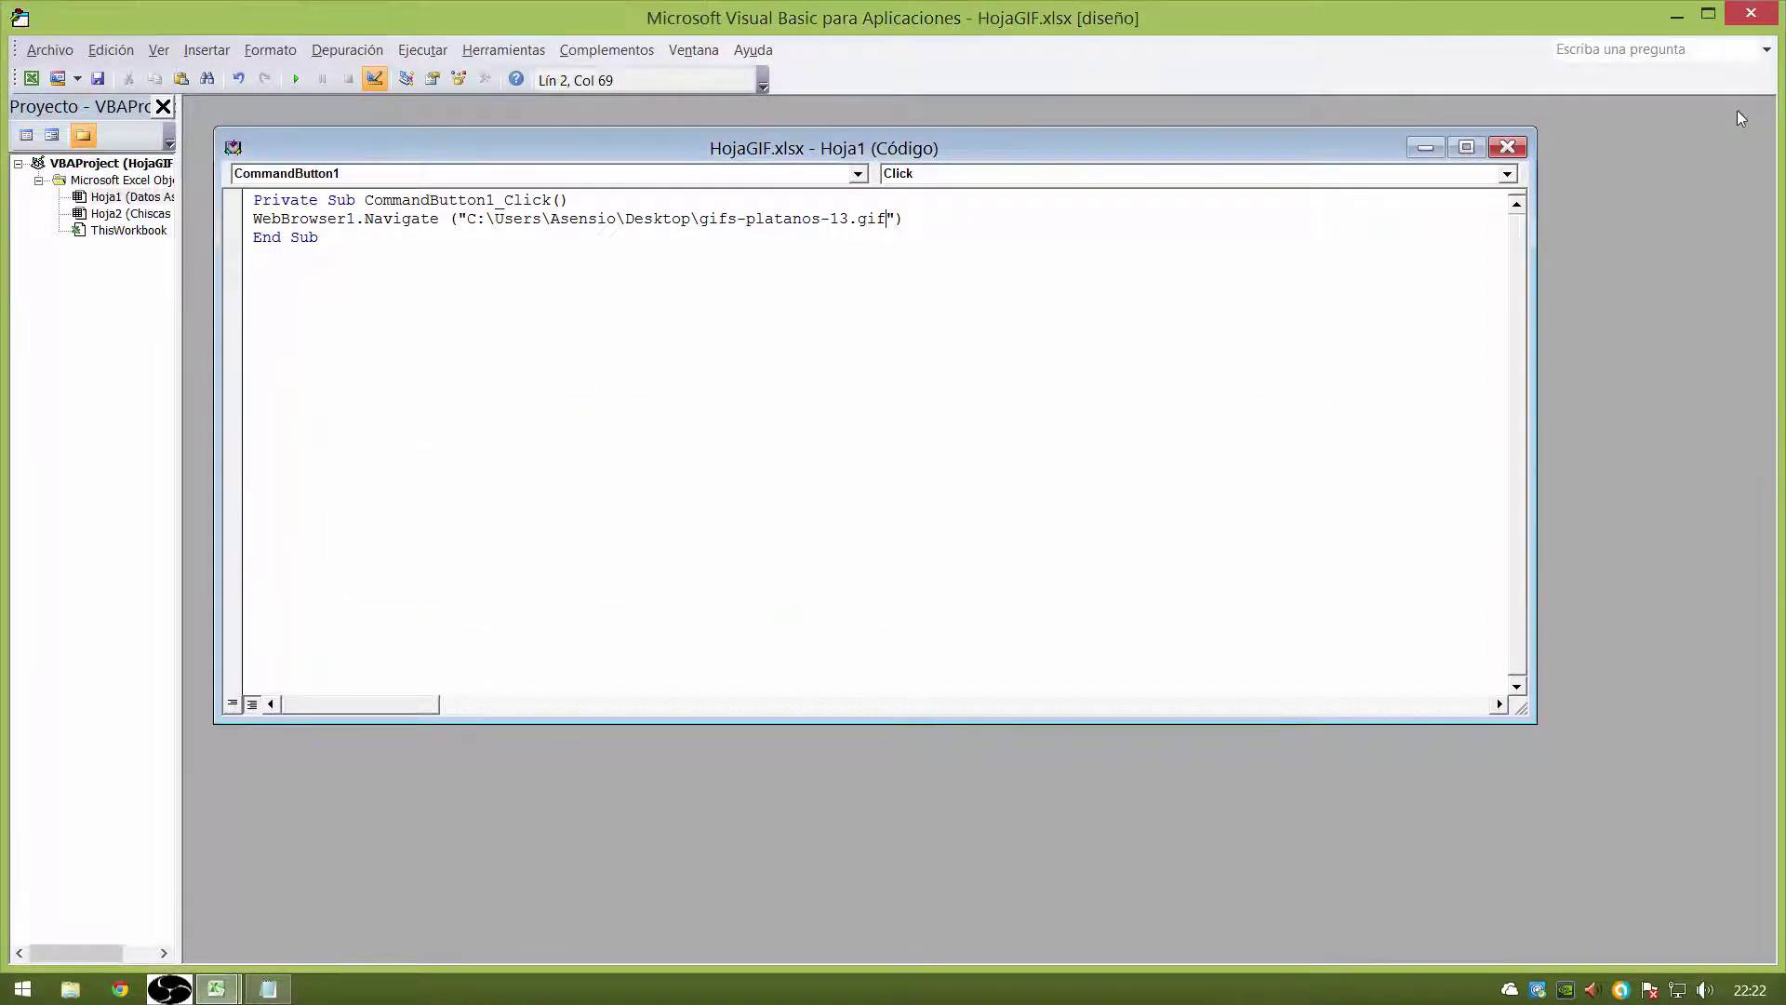
{"action": "left_click", "coordinate": [1751, 13]}
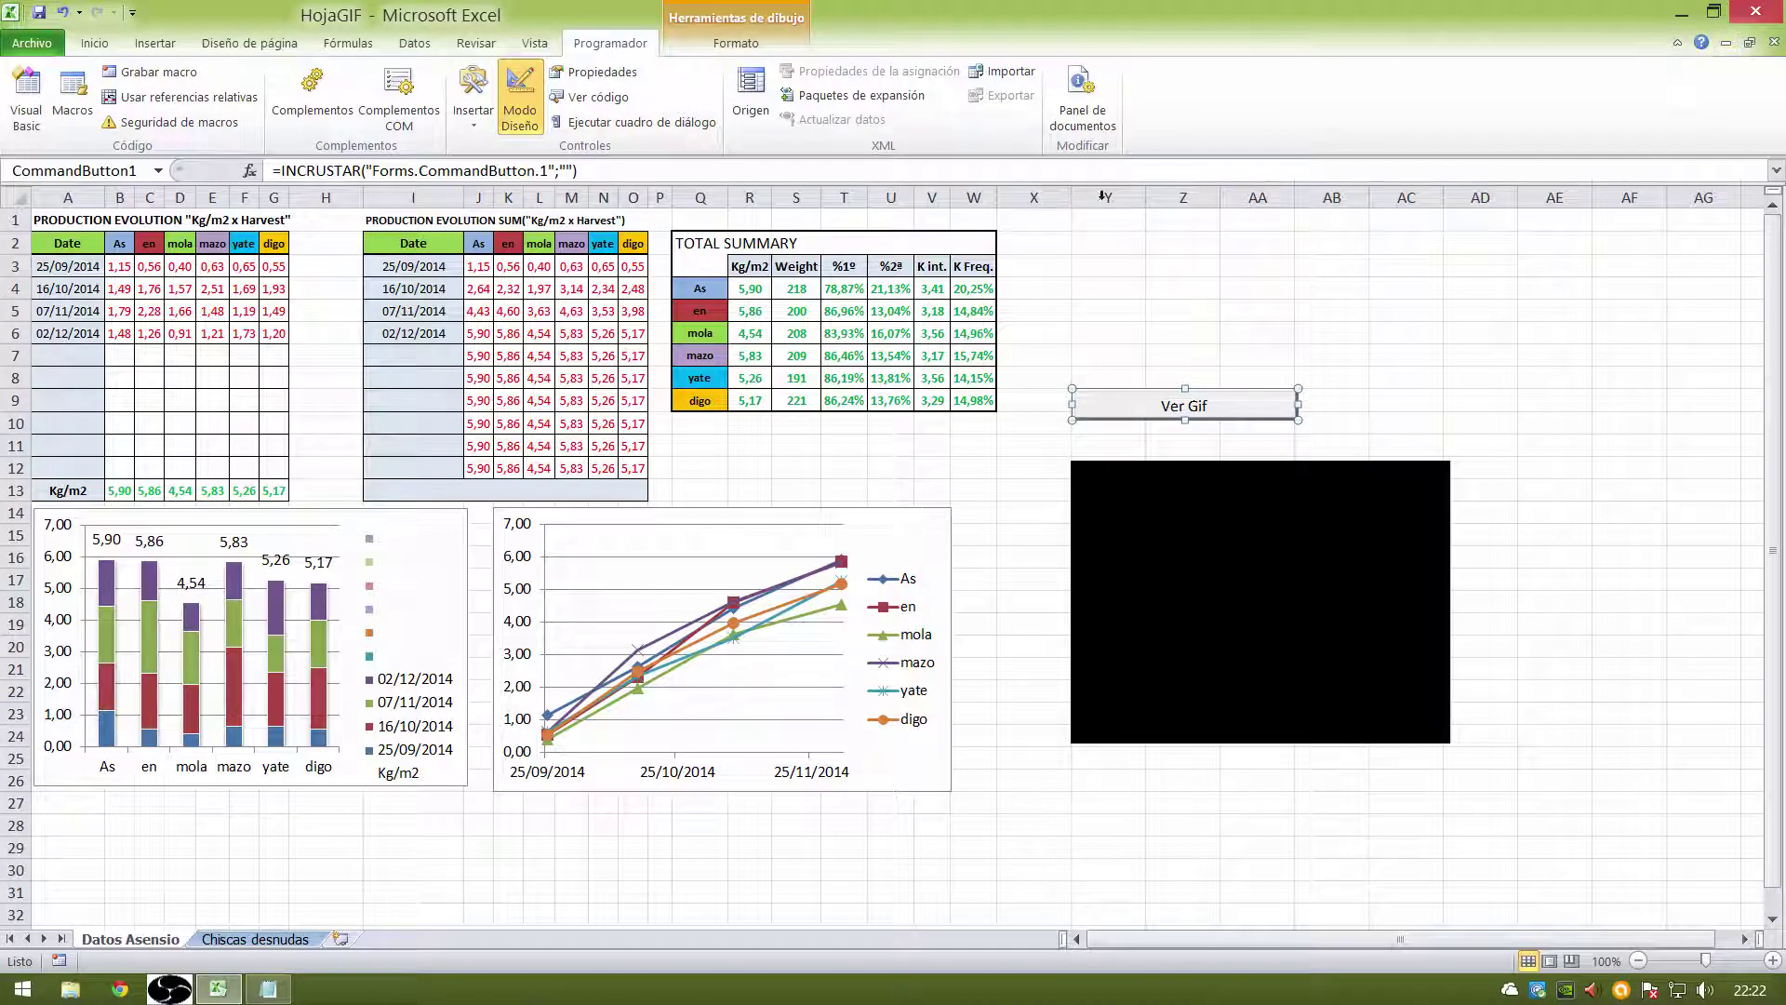
Turn off Modo Diseño, run Ver Gif to play the dancing banana GIF, then close Excel
{"action": "left_click", "coordinate": [519, 110]}
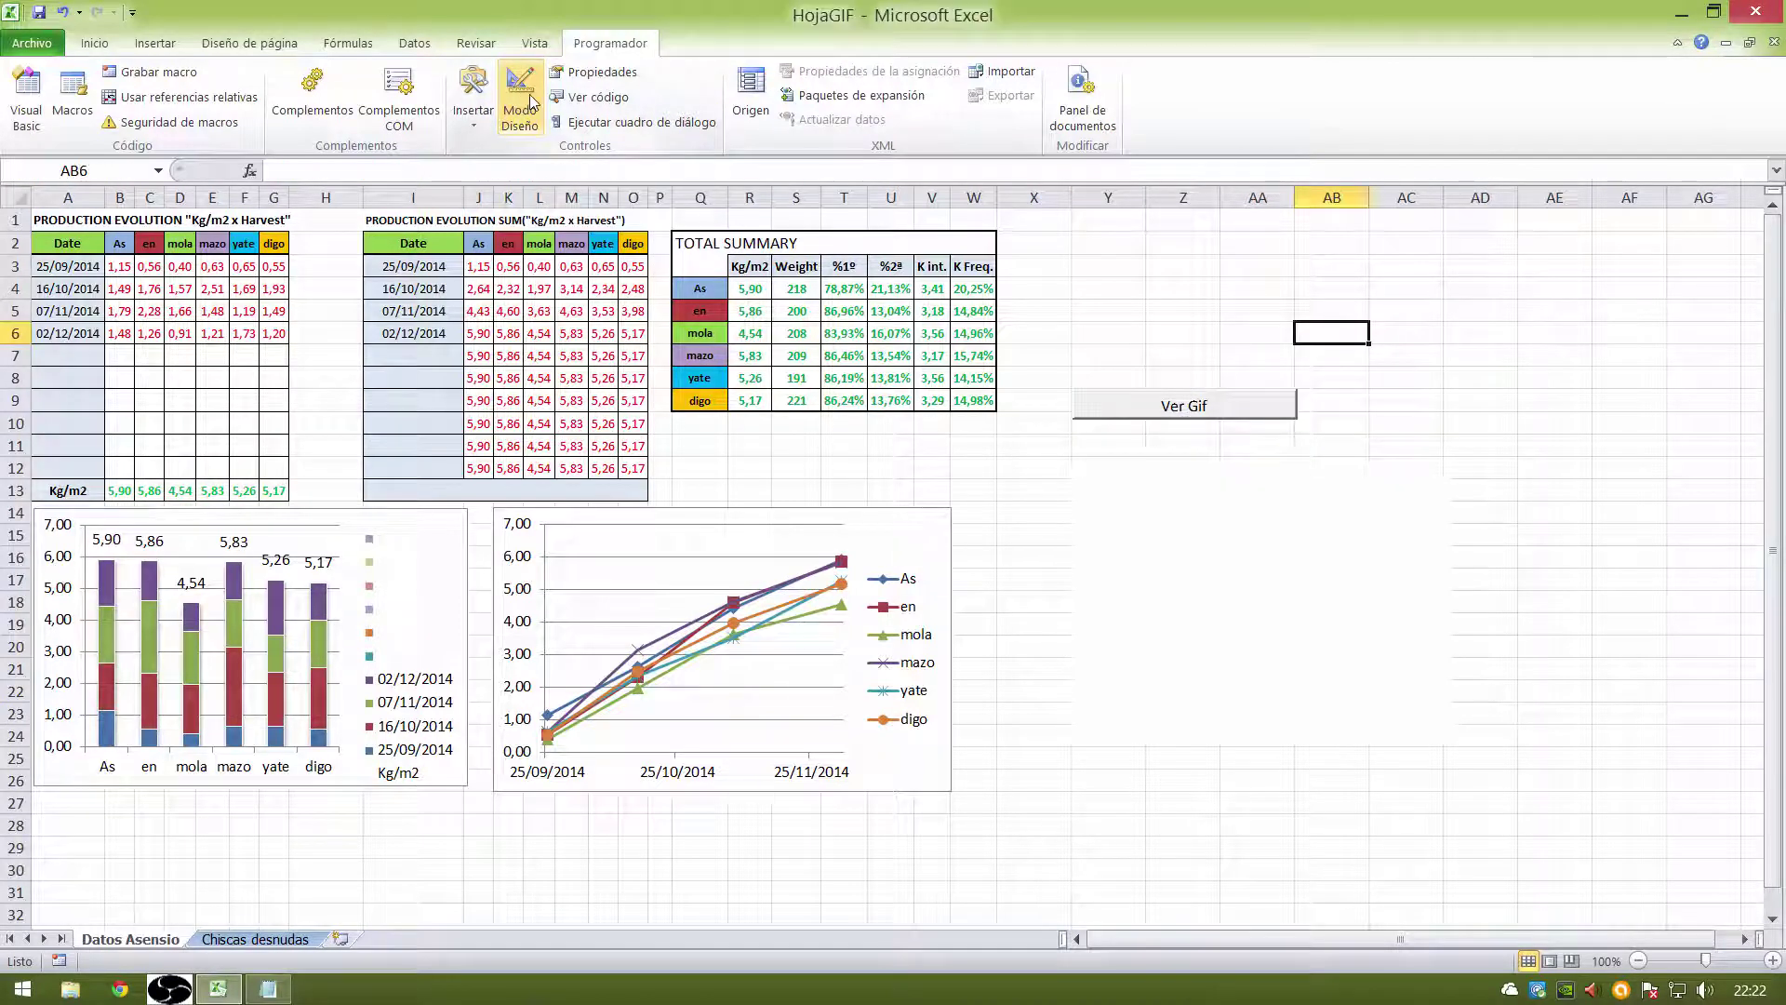
{"action": "left_click", "coordinate": [1167, 409]}
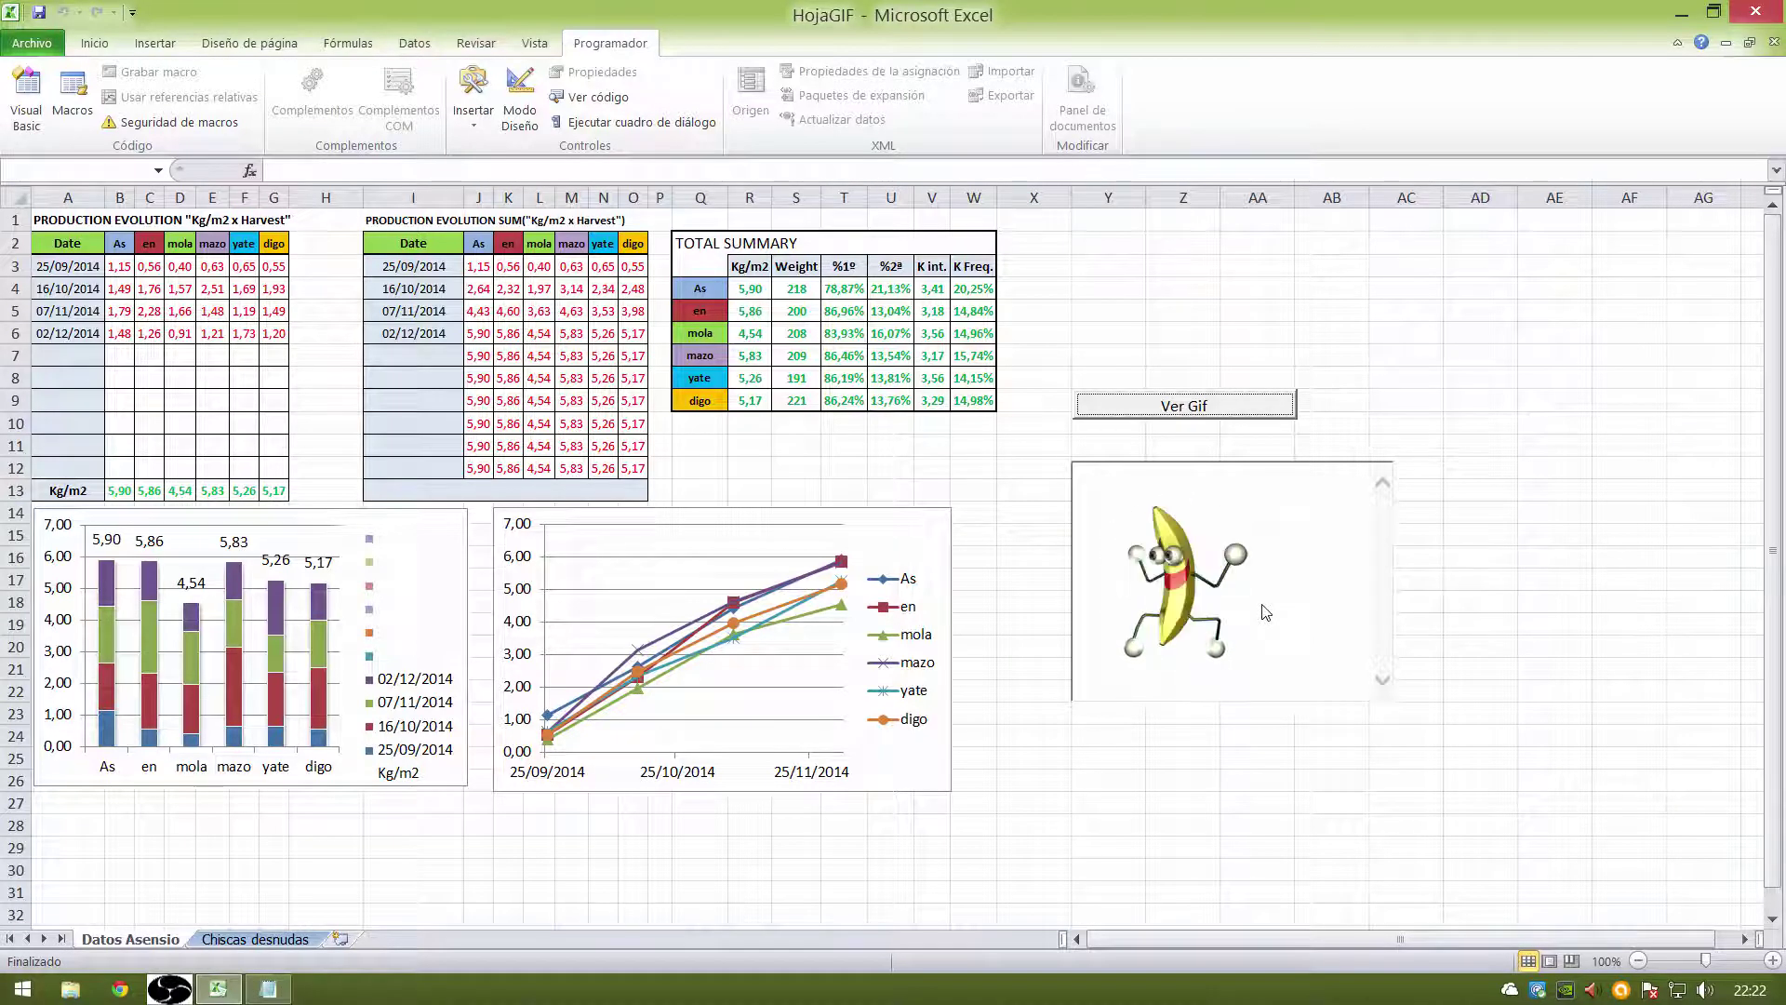
{"action": "left_click", "coordinate": [1755, 11]}
{"action": "left_click", "coordinate": [887, 528]}
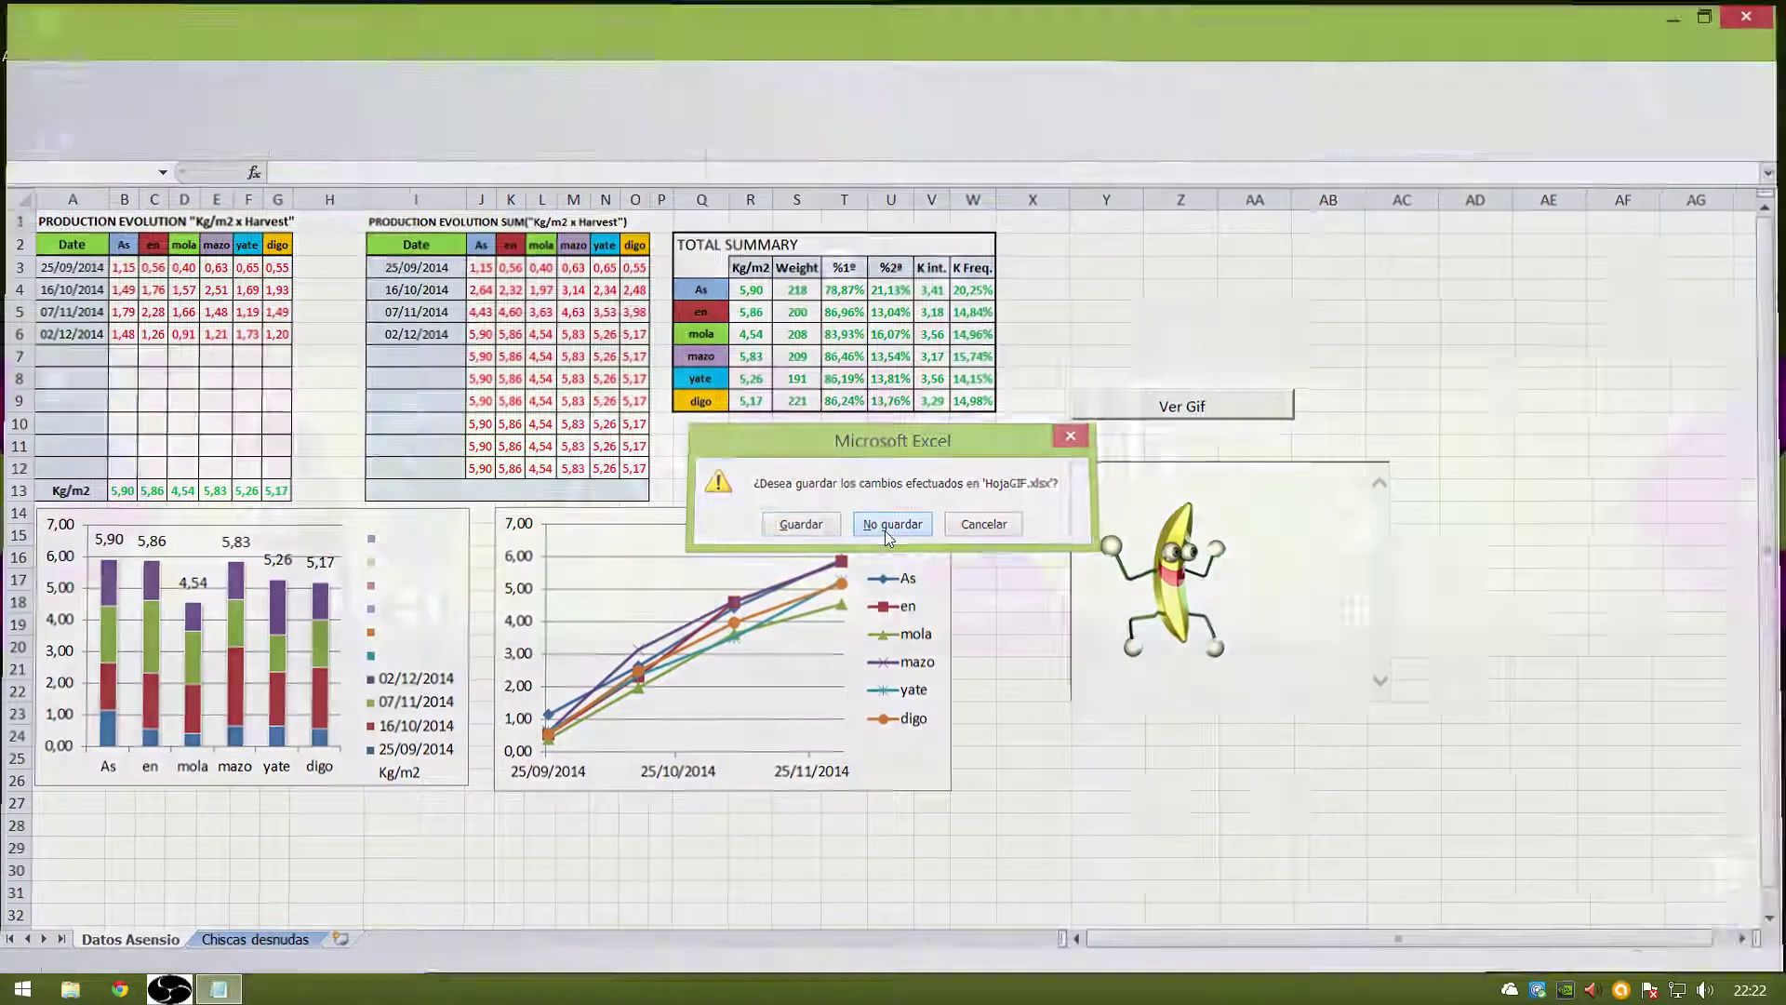